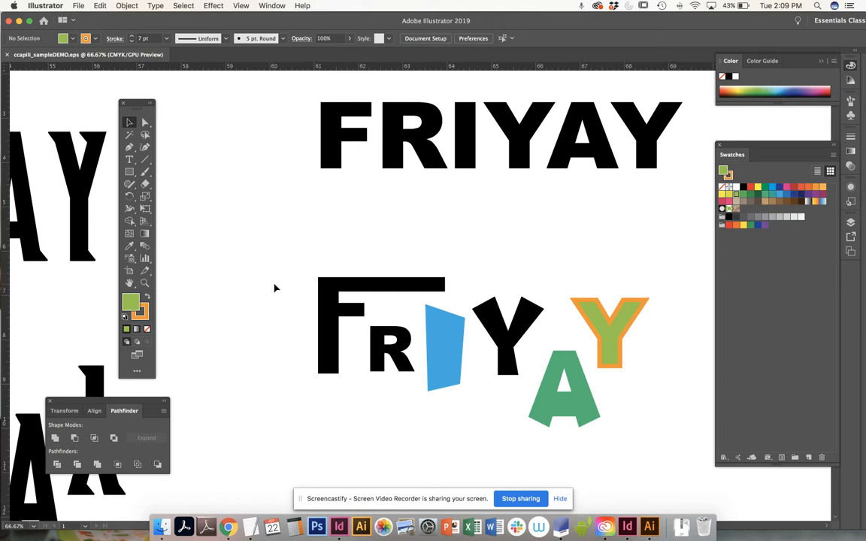
Draw a rounded rectangle about 3.56 by 3.29 in in the empty area below the colourful FRIYAY letters.
drag(365, 318, 285, 144)
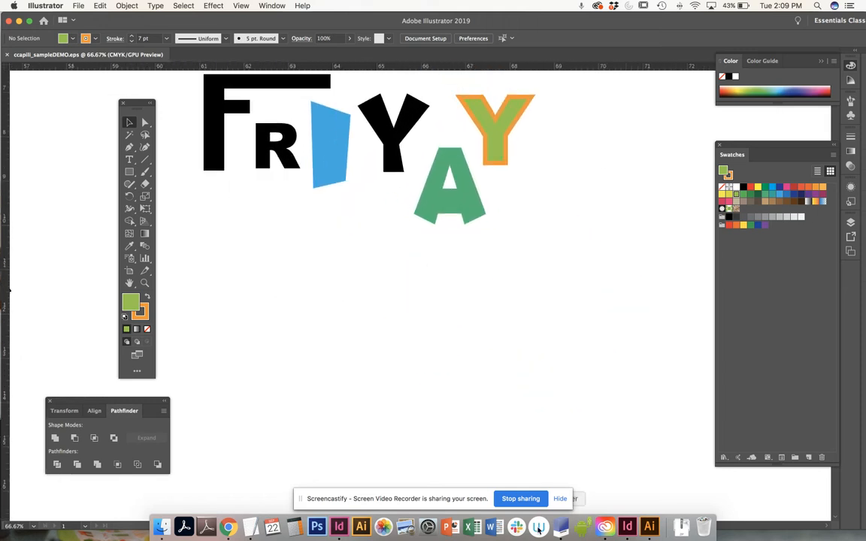
drag(422, 408, 423, 336)
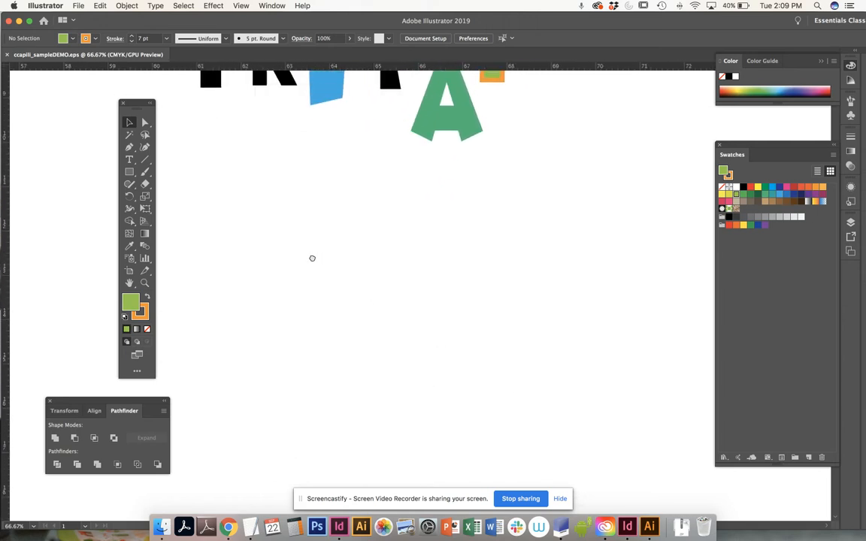
drag(311, 257, 336, 259)
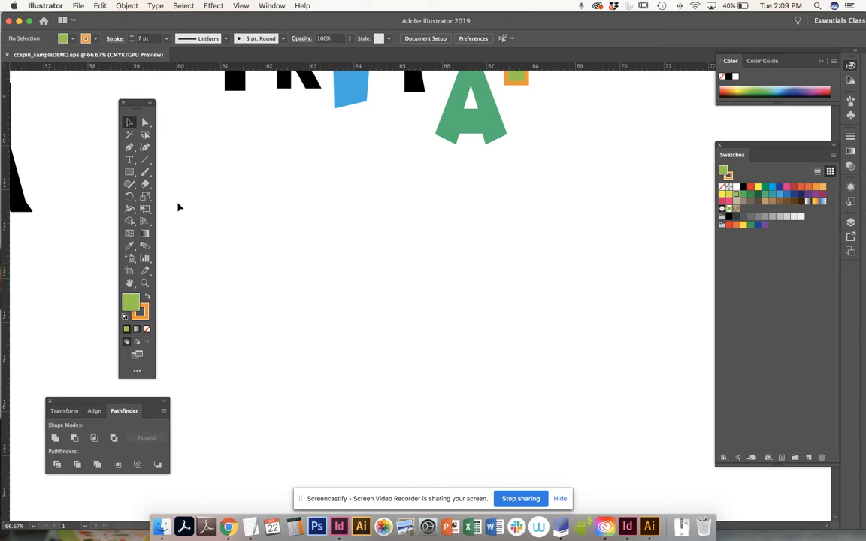
click(129, 172)
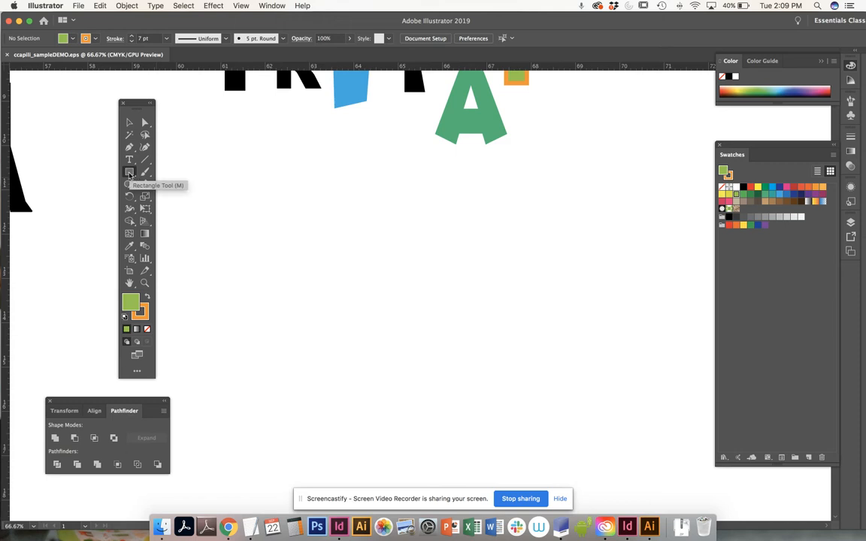
click(130, 174)
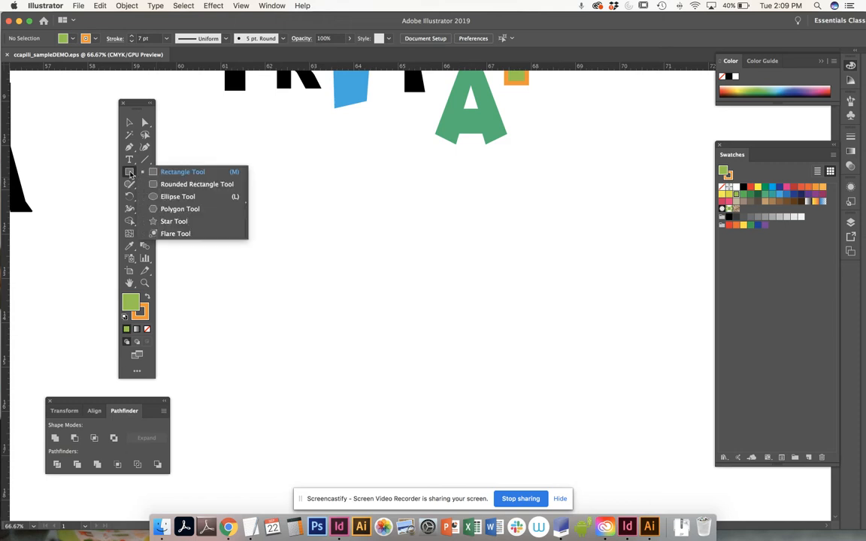
click(174, 184)
mouse_move(226, 184)
mouse_down()
mouse_move(236, 206)
mouse_move(365, 313)
mouse_move(399, 326)
mouse_move(385, 329)
mouse_up()
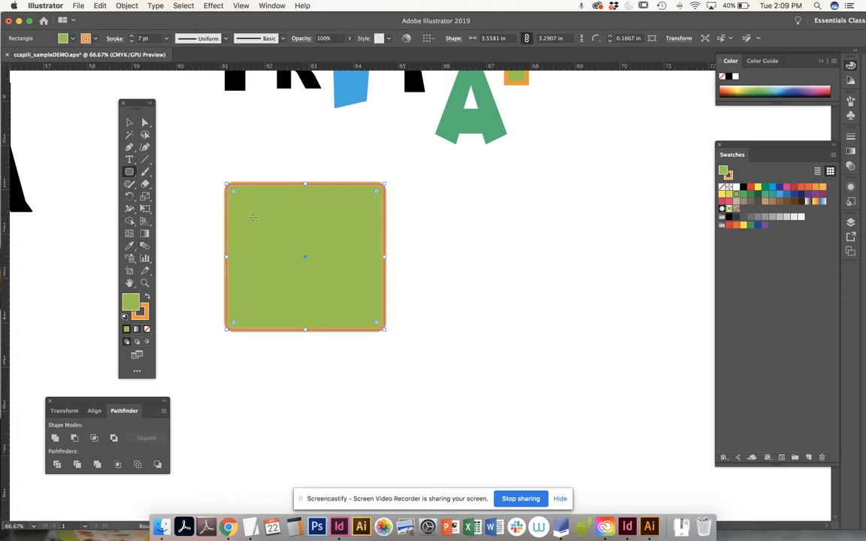
Draw a rounded rectangle about 1.29 by 2.19 in inside the green square, with white fill and no stroke.
drag(255, 214, 313, 309)
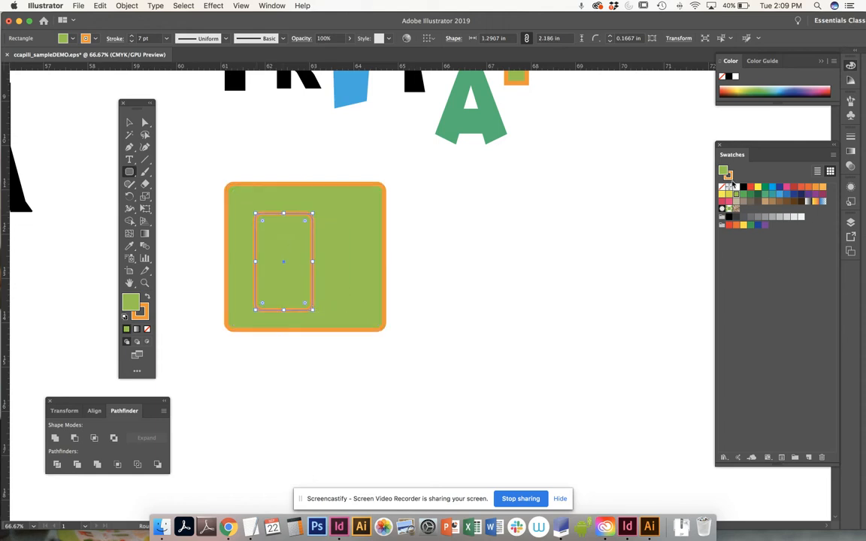
click(736, 188)
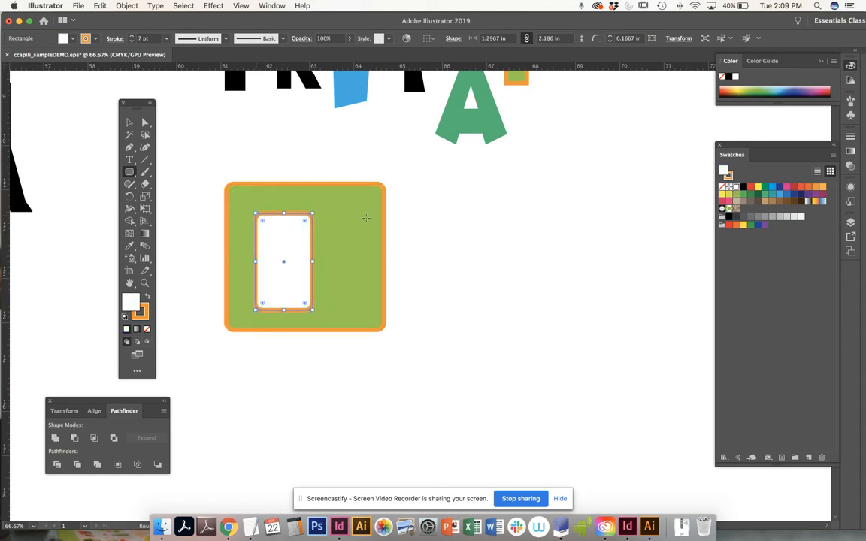
click(141, 313)
click(148, 329)
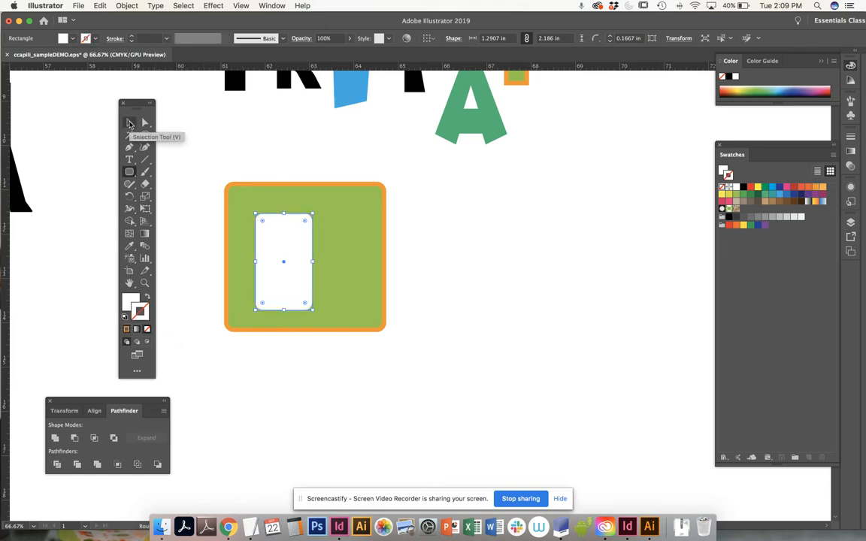
click(212, 149)
click(494, 301)
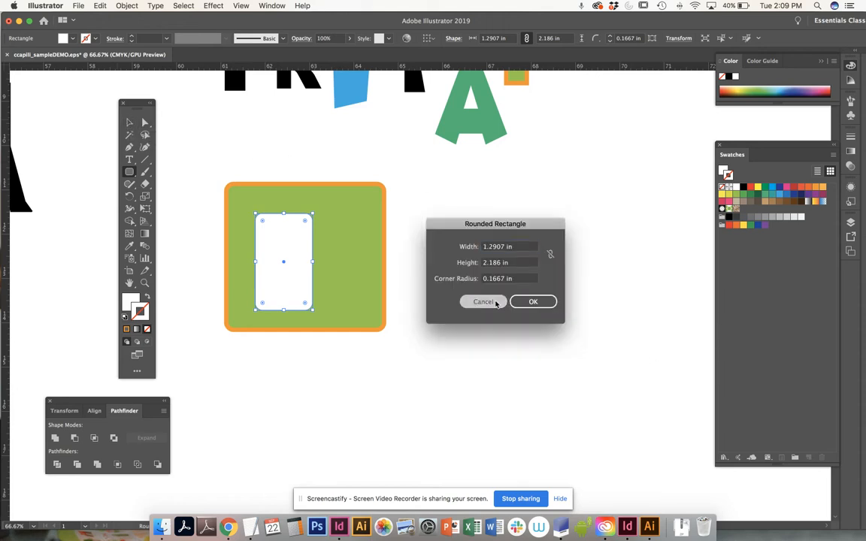
drag(470, 329, 439, 257)
click(380, 147)
click(483, 302)
Move the large green square to the right, clear of the white rounded rectangle.
click(129, 123)
click(190, 85)
click(209, 119)
drag(211, 128, 323, 122)
mouse_move(402, 132)
mouse_down()
mouse_move(381, 122)
mouse_move(368, 133)
mouse_move(391, 131)
mouse_up()
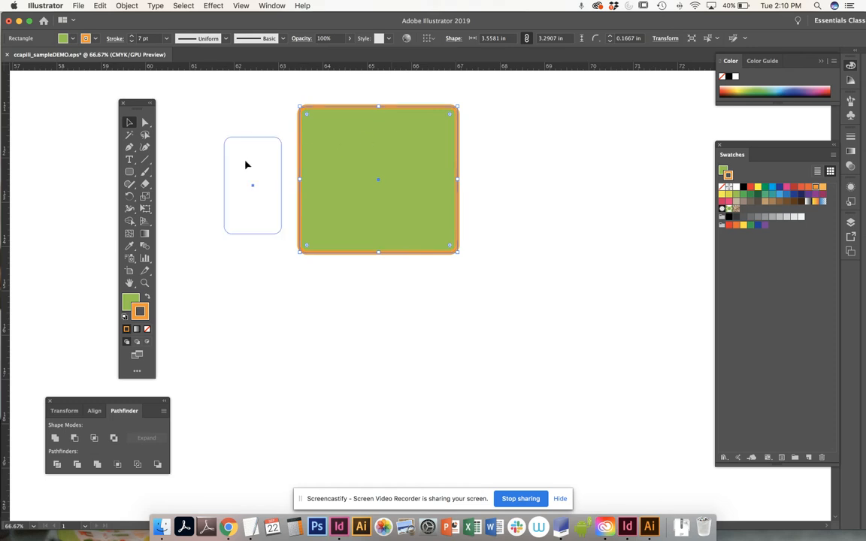
Fill the small rounded rectangle with red and position it near the centre of the green square.
click(245, 165)
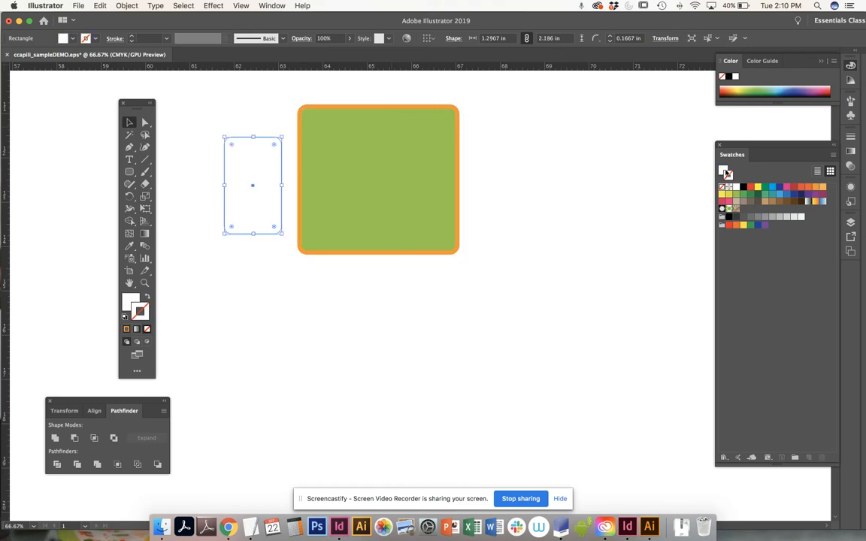
click(750, 187)
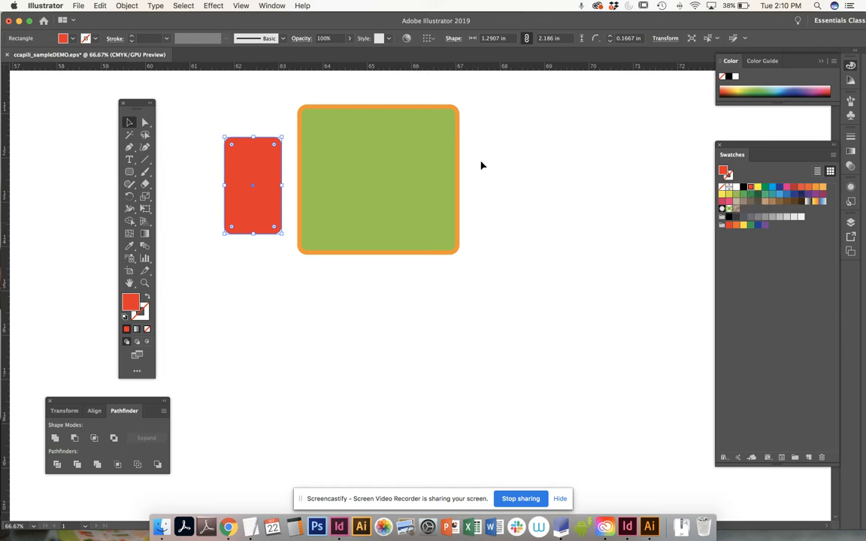
drag(270, 156, 393, 158)
click(513, 210)
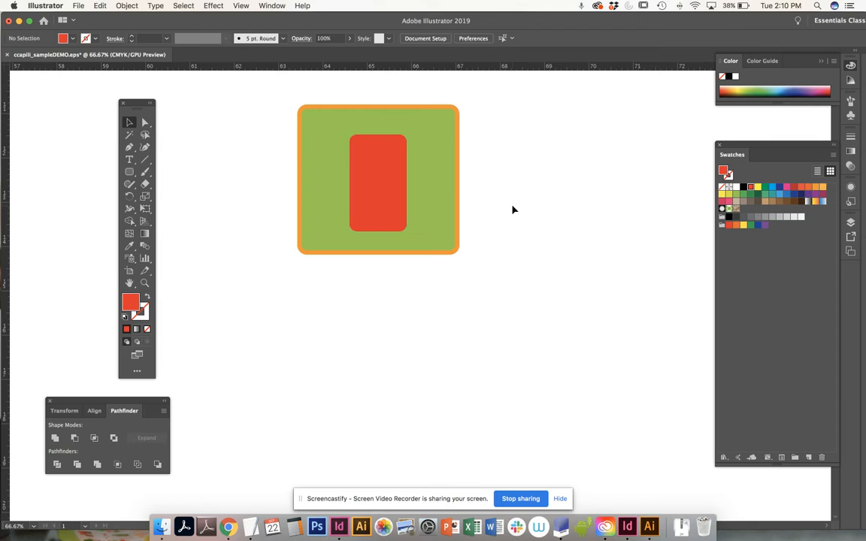
click(395, 186)
click(483, 187)
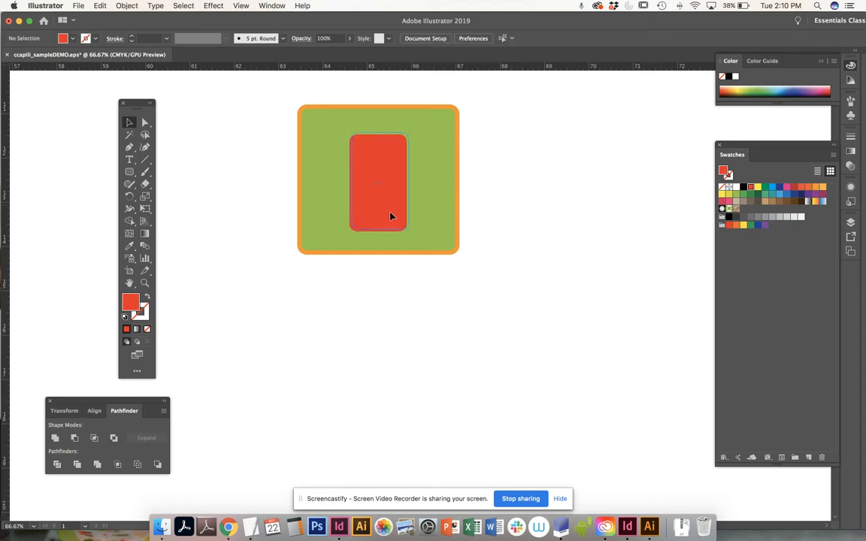
drag(388, 219, 390, 217)
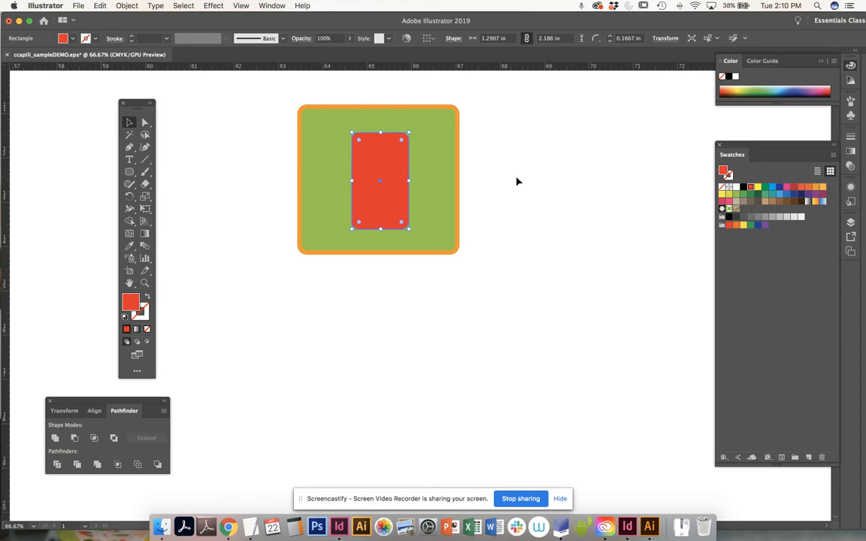
click(487, 186)
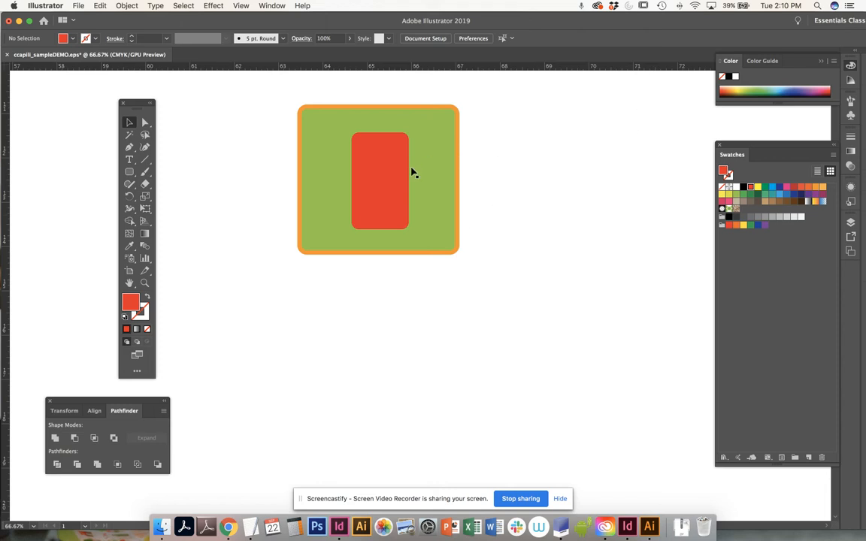
Fill the small rounded rectangle in the green square with white and deselect it.
click(390, 183)
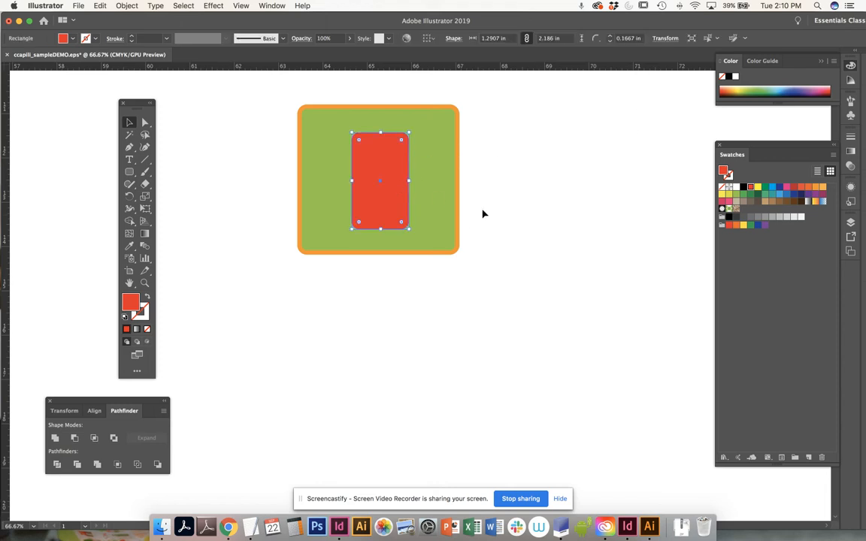
click(736, 187)
click(560, 229)
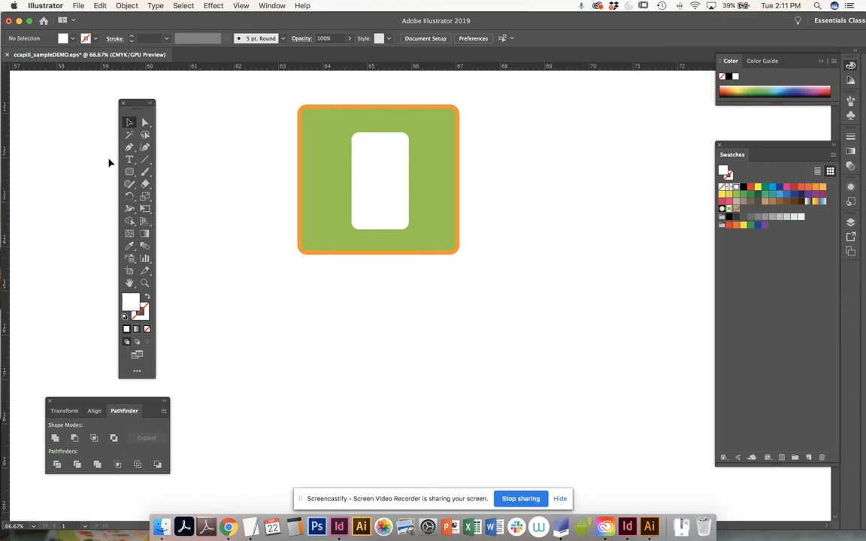
Draw a tall rounded rectangle about 4.95 by 8.99 in to the right of the green square and fill it with pink.
click(129, 172)
drag(508, 101, 700, 429)
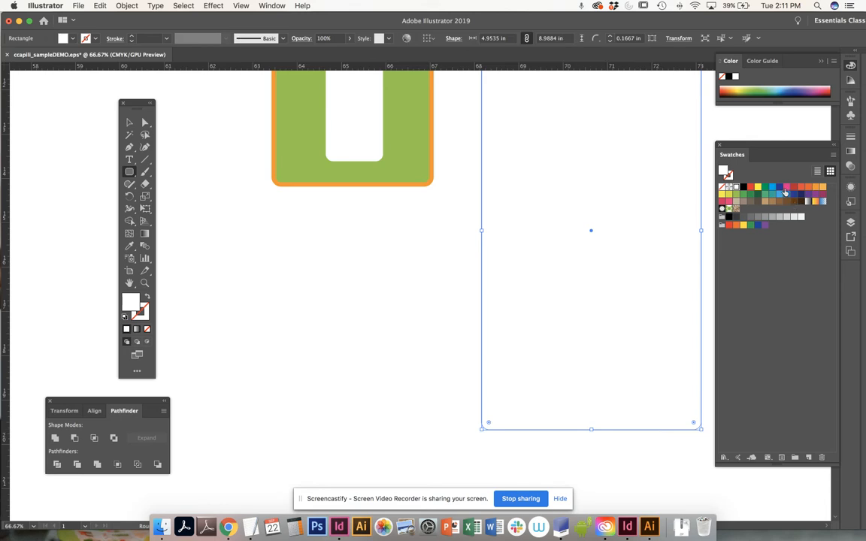
click(786, 188)
key(space)
drag(598, 178, 535, 312)
drag(542, 156, 551, 92)
click(403, 189)
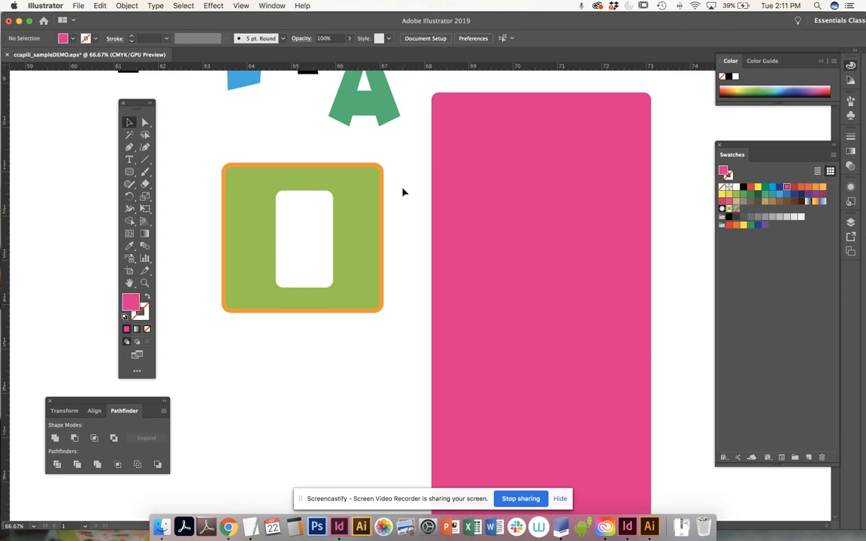
Select the white rectangle and the green square together and align their horizontal centres.
click(303, 245)
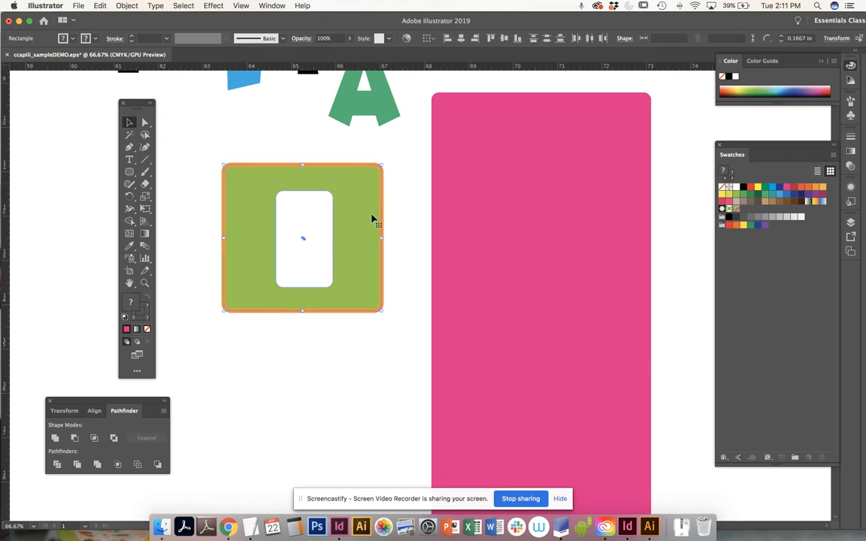
click(218, 187)
click(289, 238)
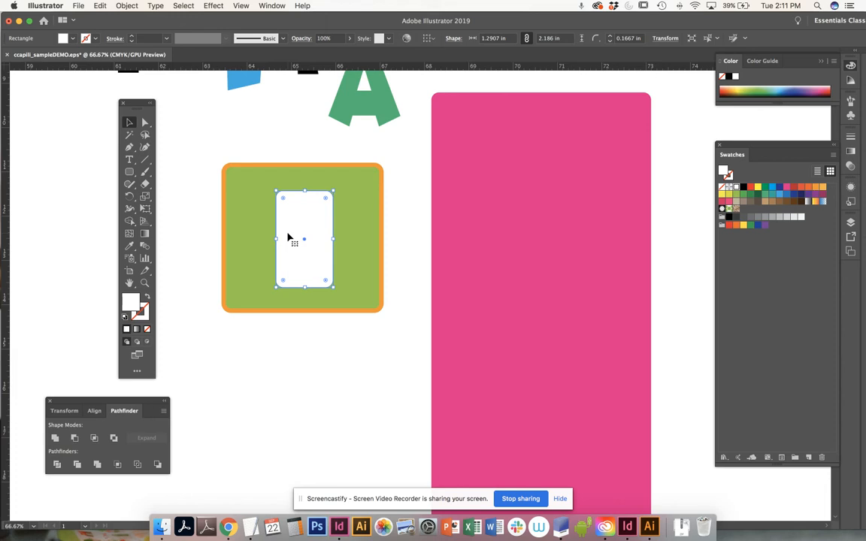
shift+click(368, 226)
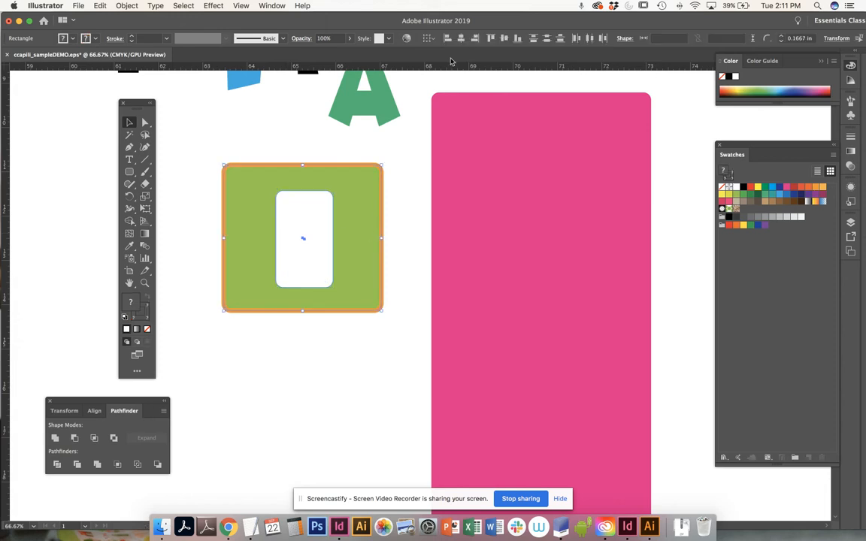
click(460, 38)
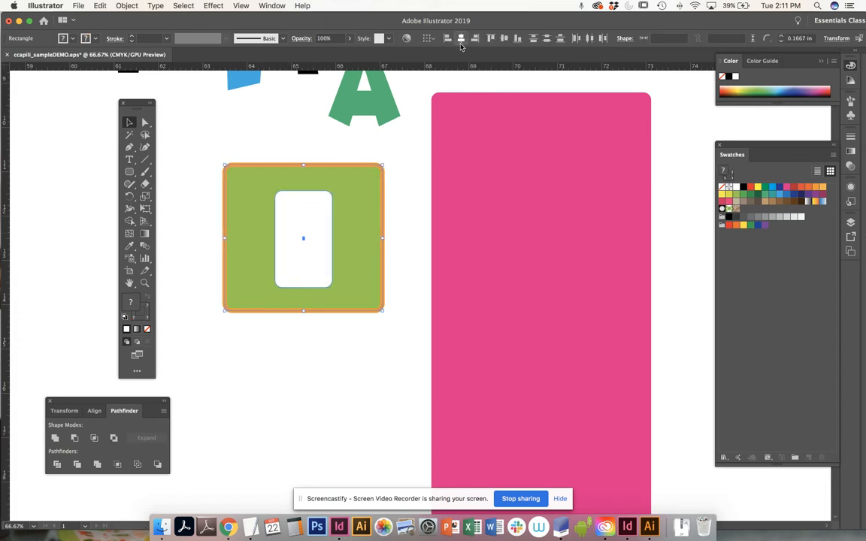
Reselect the green square and white rectangle together and undo their horizontal alignment.
click(219, 161)
drag(214, 160, 356, 247)
click(168, 155)
drag(203, 148, 302, 239)
key(super)
drag(337, 176, 336, 176)
key(super+z)
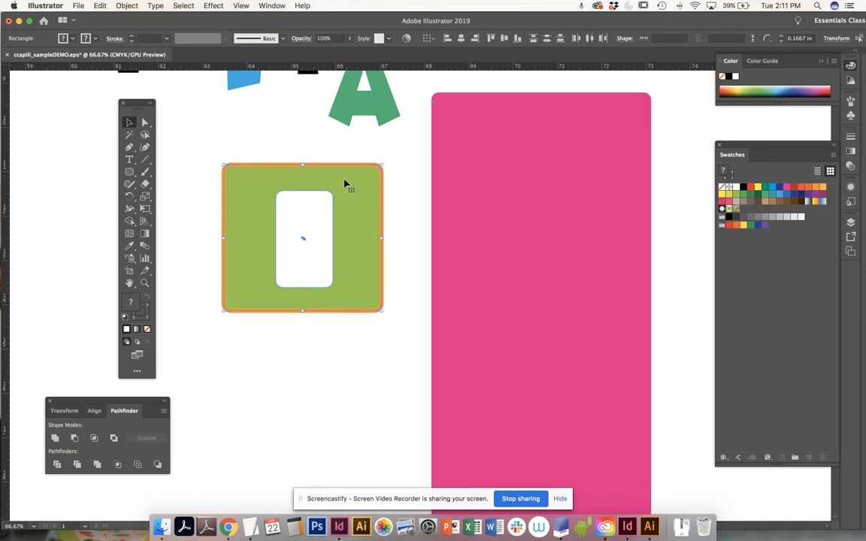
Align the selected green square and white rectangle to each other by their horizontal centres.
drag(283, 151, 365, 257)
click(461, 38)
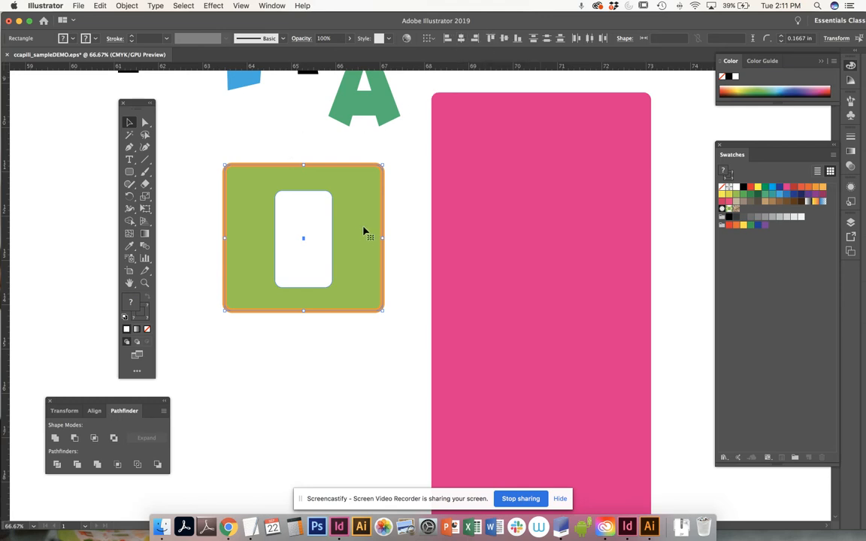
drag(344, 224, 363, 218)
Duplicate the green square with its white rectangle and place the copy directly below the original.
click(276, 134)
drag(276, 135, 348, 230)
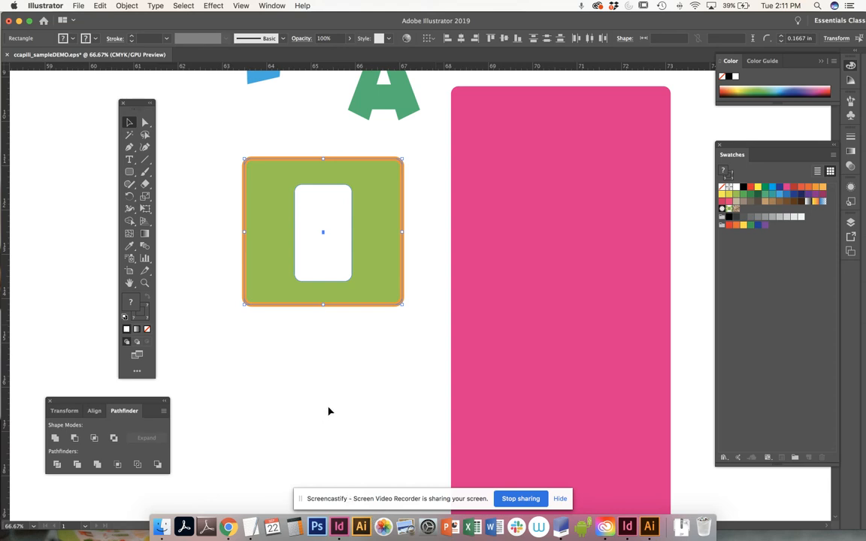
key(super+v)
drag(436, 255, 342, 367)
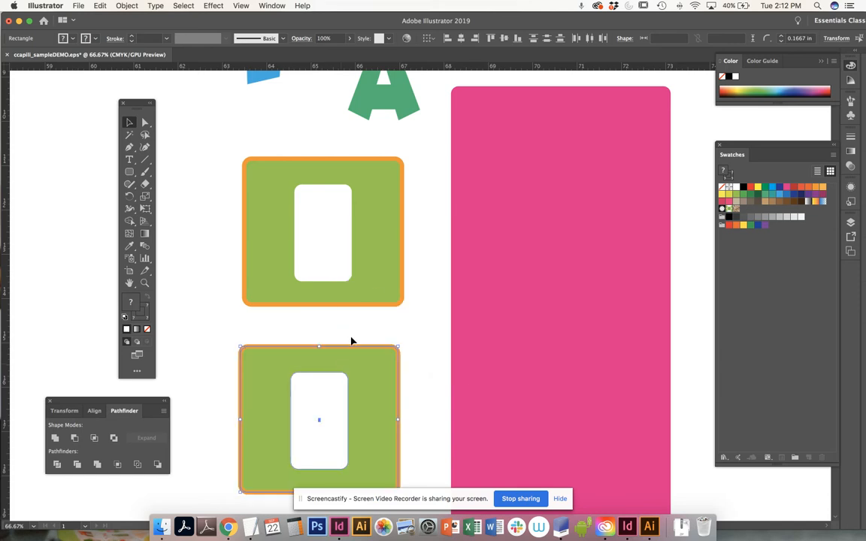
Move the upper green square and its white rectangle so they overlap the pink rectangle's left edge.
click(412, 192)
click(335, 257)
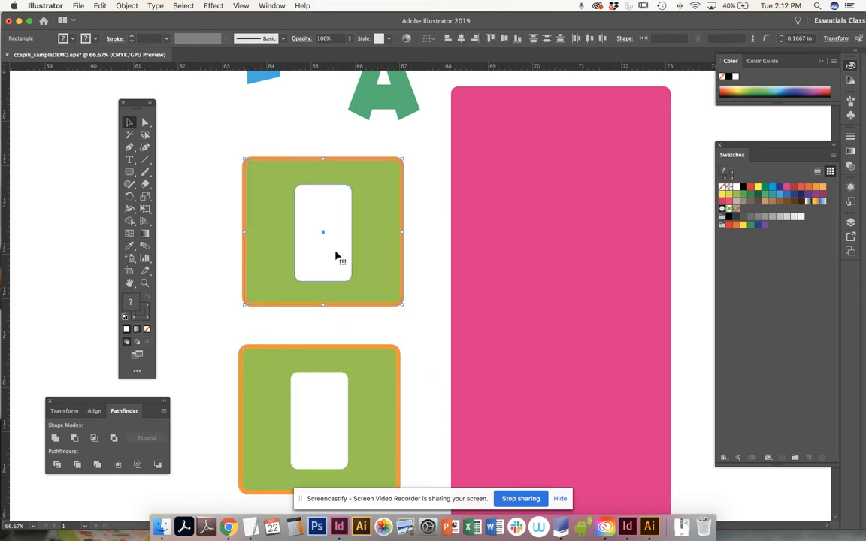
drag(356, 282, 521, 275)
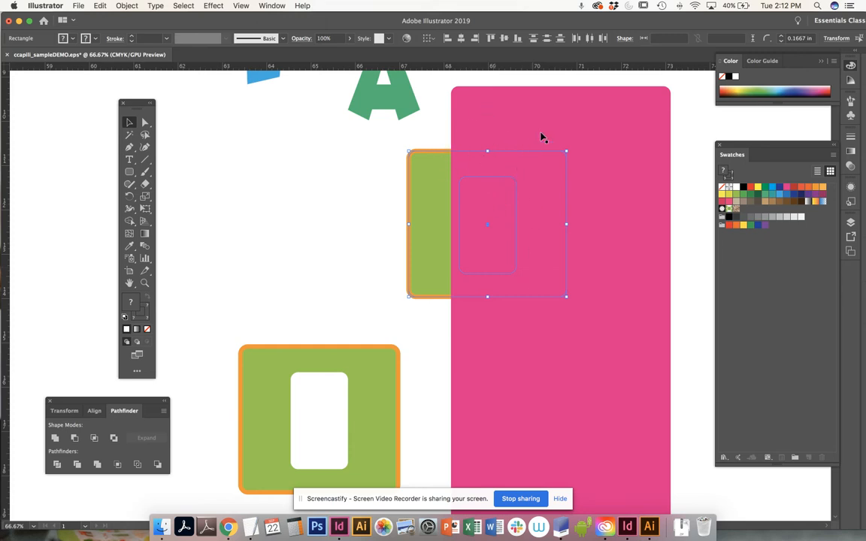
Bring the selected green square and white rectangle in front of the pink rectangle, then deselect them.
click(183, 6)
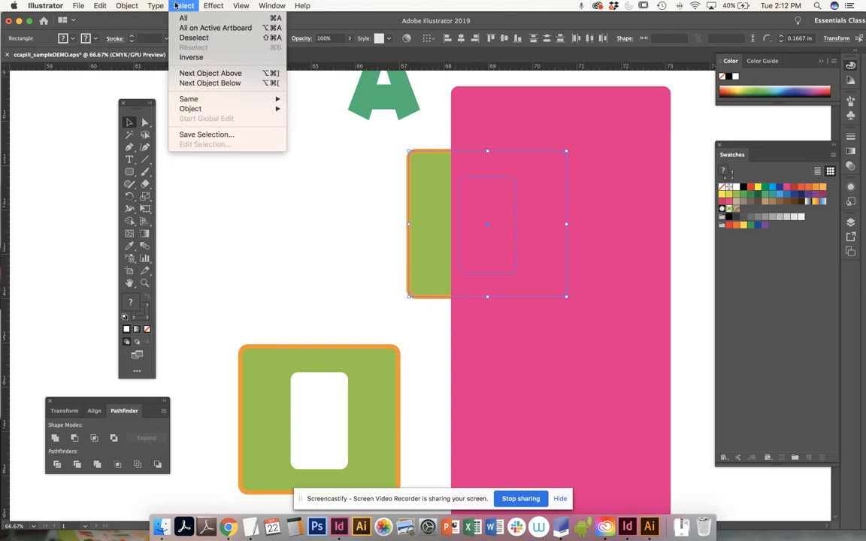
mouse_move(127, 6)
mouse_move(122, 29)
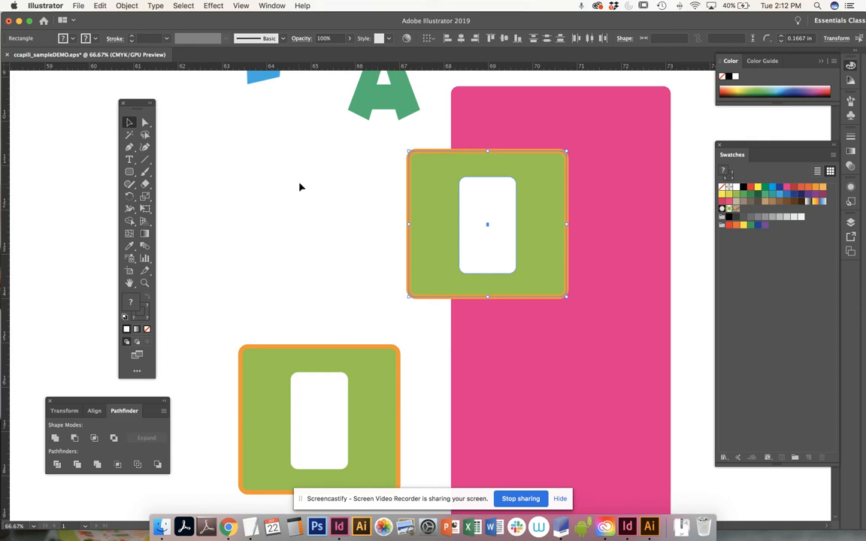
click(360, 194)
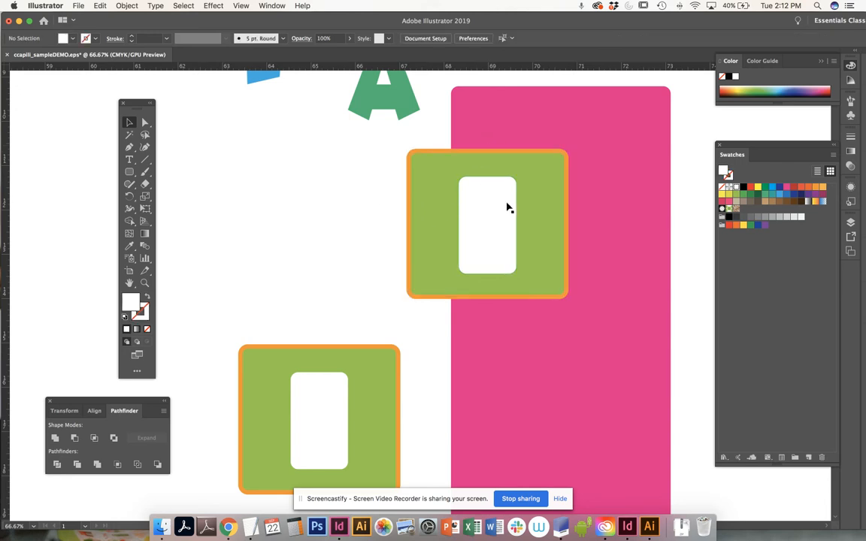
Move the green square and its white rectangle back off the pink rectangle, above the duplicate.
drag(469, 217, 282, 220)
click(425, 211)
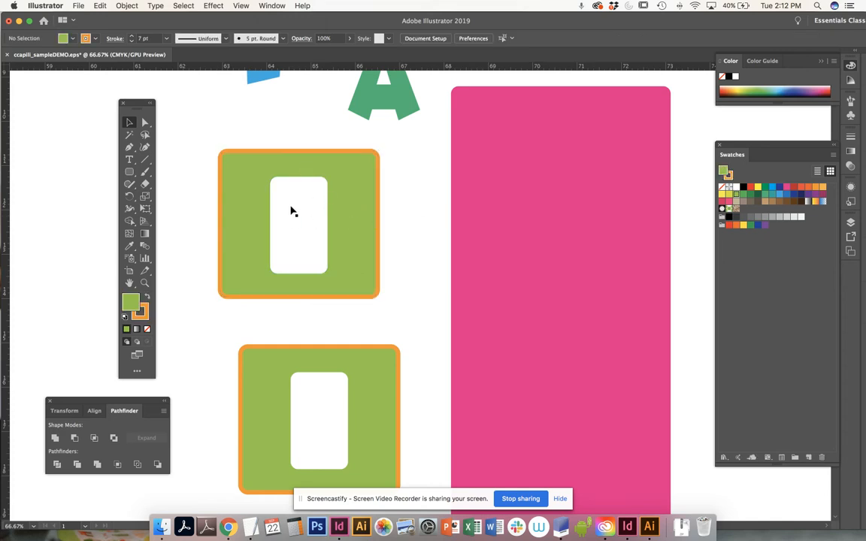
Move the upper green square and its white rectangle over the pink rectangle's edge, then fill the white rectangle with the sampled pink.
click(315, 228)
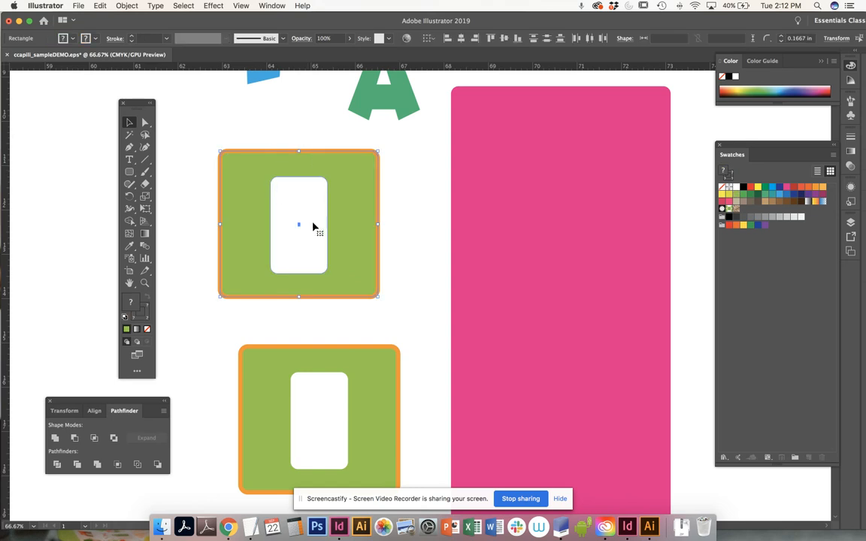
drag(336, 237, 533, 237)
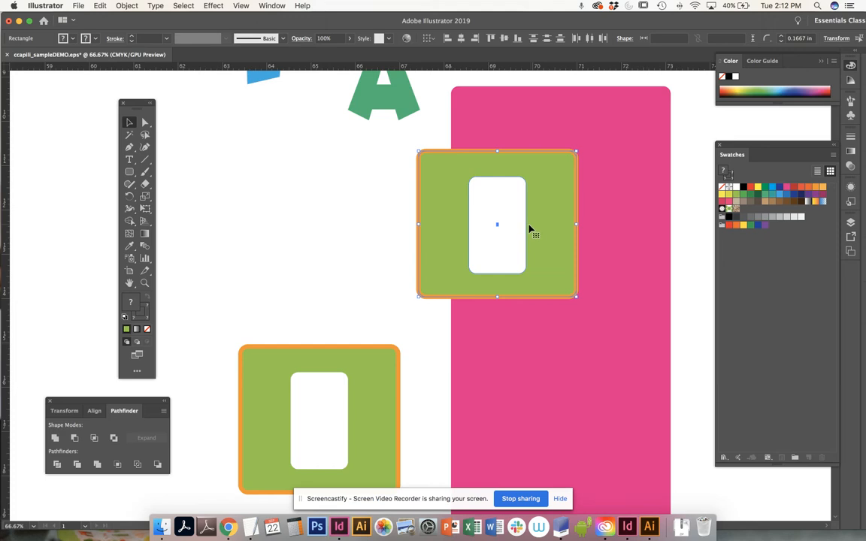
click(376, 213)
click(514, 208)
key(i)
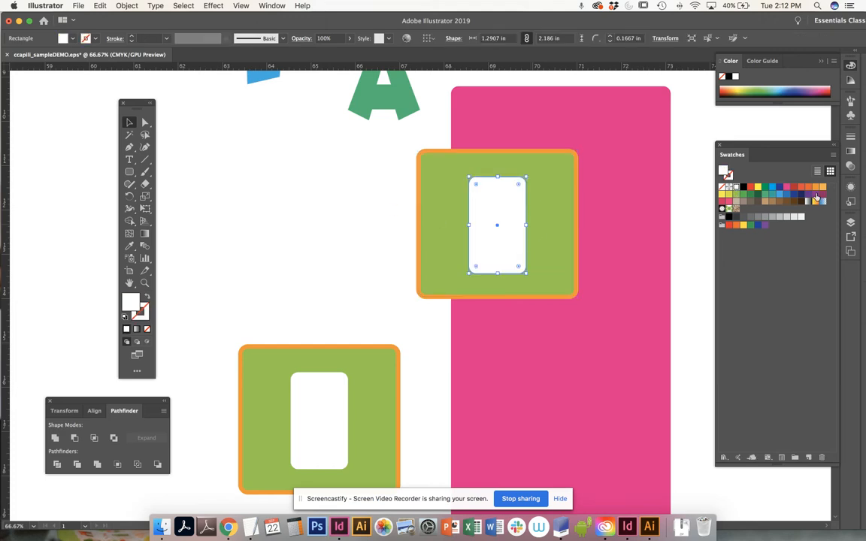
click(663, 168)
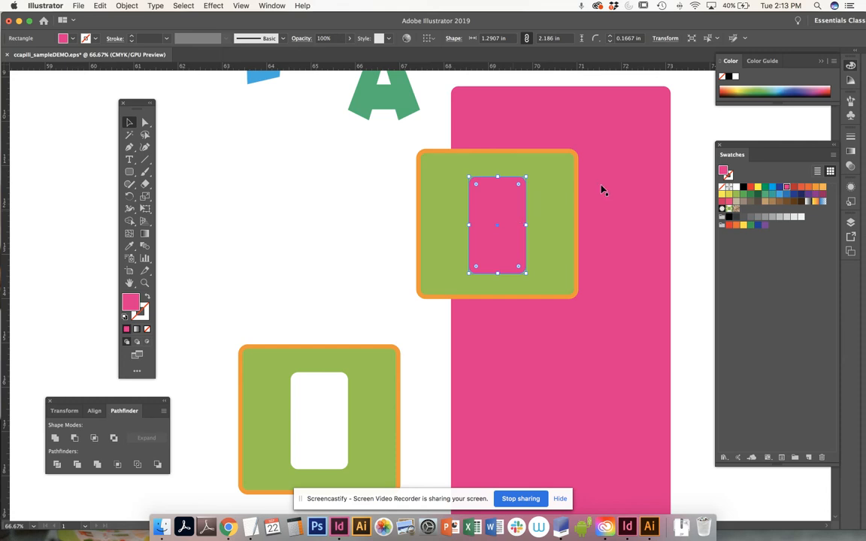
Move the green square together with its pink-filled inner rectangle back off the large pink rectangle, directly above the duplicate.
shift+click(540, 218)
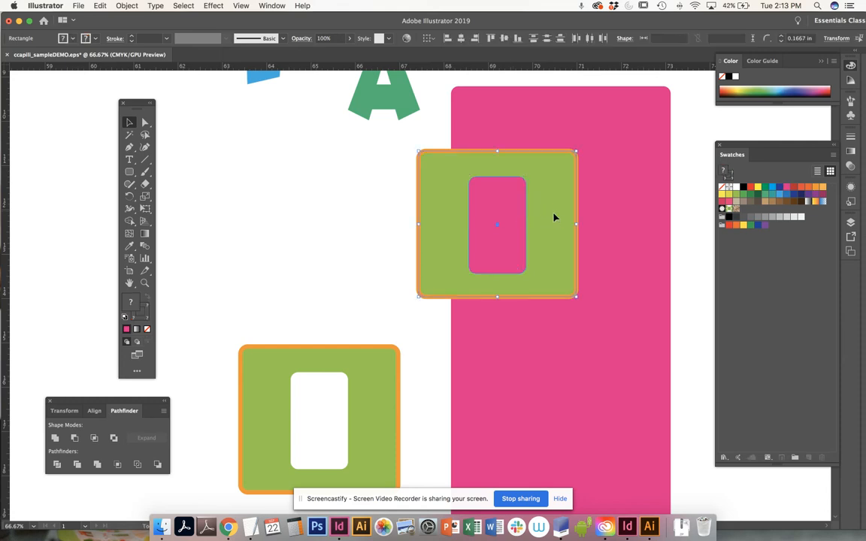
shift+click(520, 207)
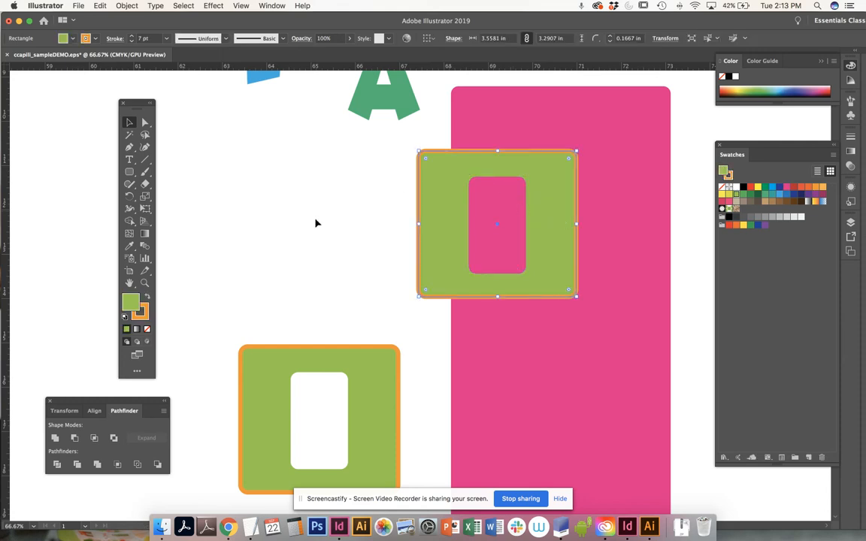
click(346, 195)
click(495, 213)
drag(466, 207, 266, 224)
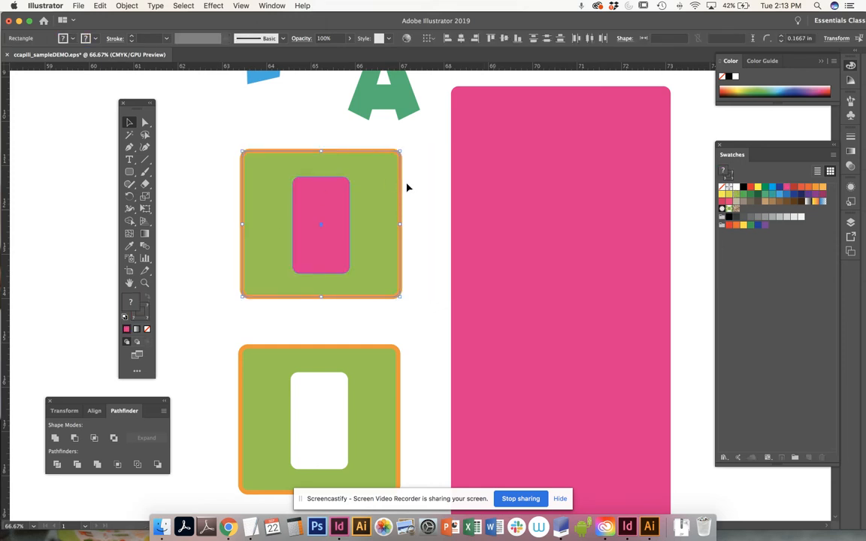
Fill the upper square's inner rectangle with white again and deselect it.
click(342, 219)
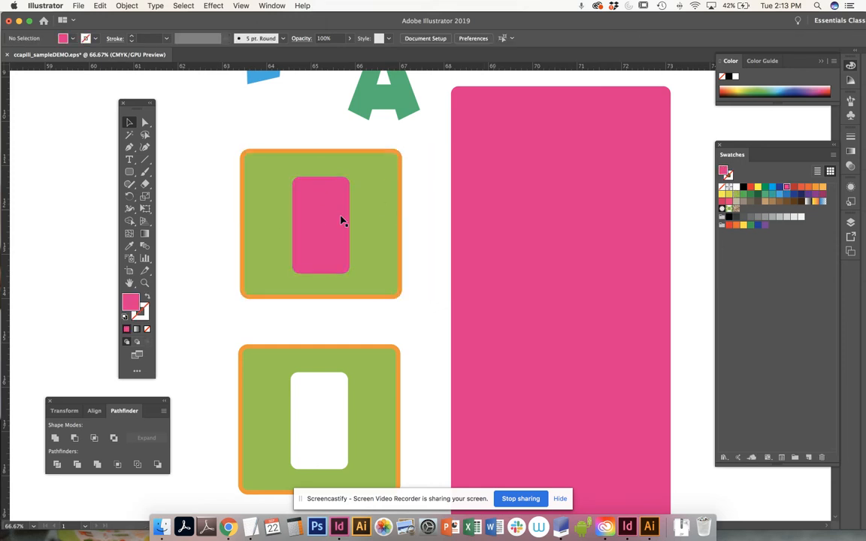
click(736, 188)
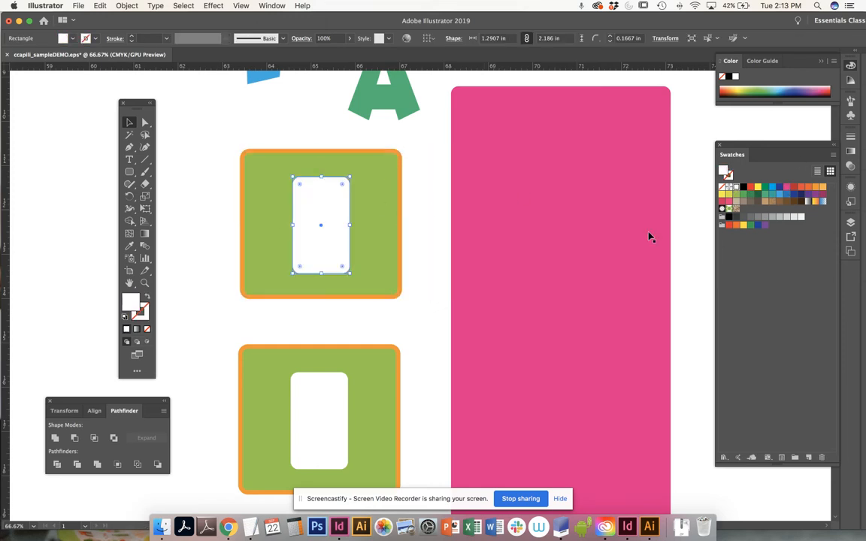
click(423, 274)
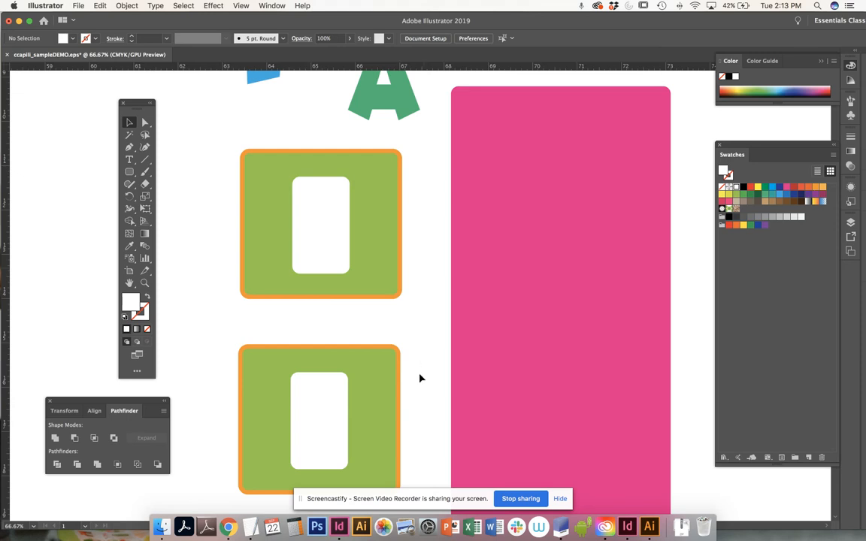
Move the upper green square and its white rectangle onto the pink rectangle's left edge and deselect them.
scroll(418, 361, down, 3)
scroll(416, 323, up, 1)
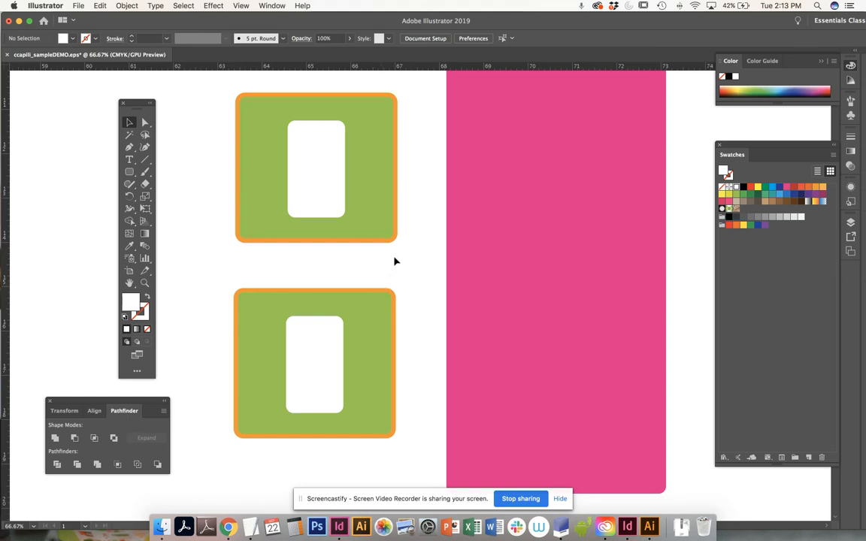
click(267, 169)
drag(262, 181, 434, 191)
click(323, 251)
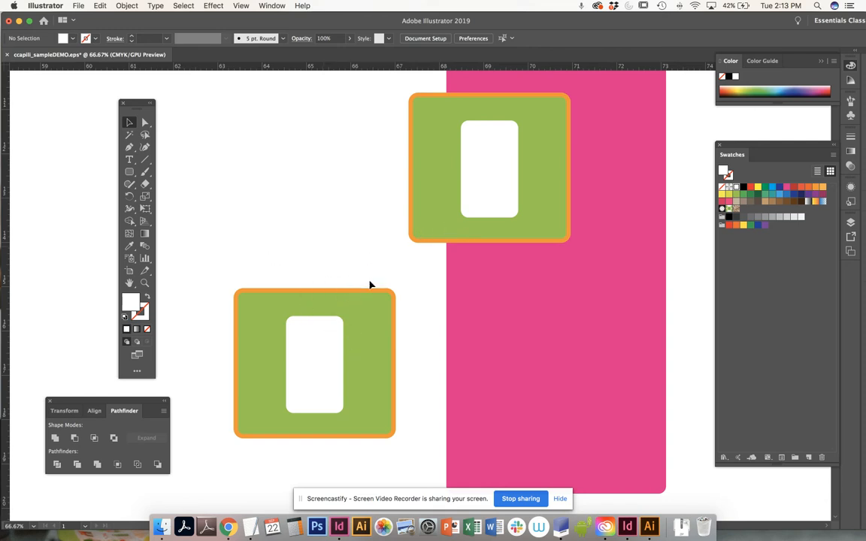
Select the lower green square with its white rectangle and make them into a compound path.
click(344, 293)
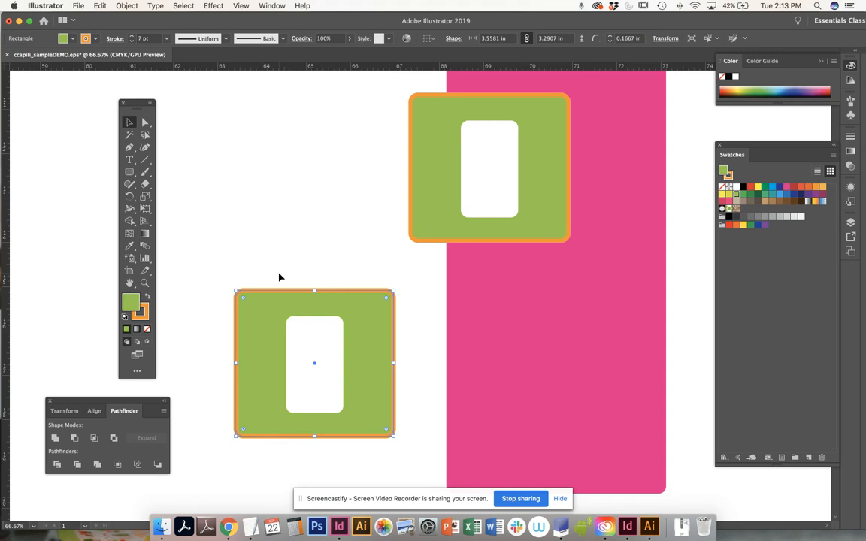
click(323, 322)
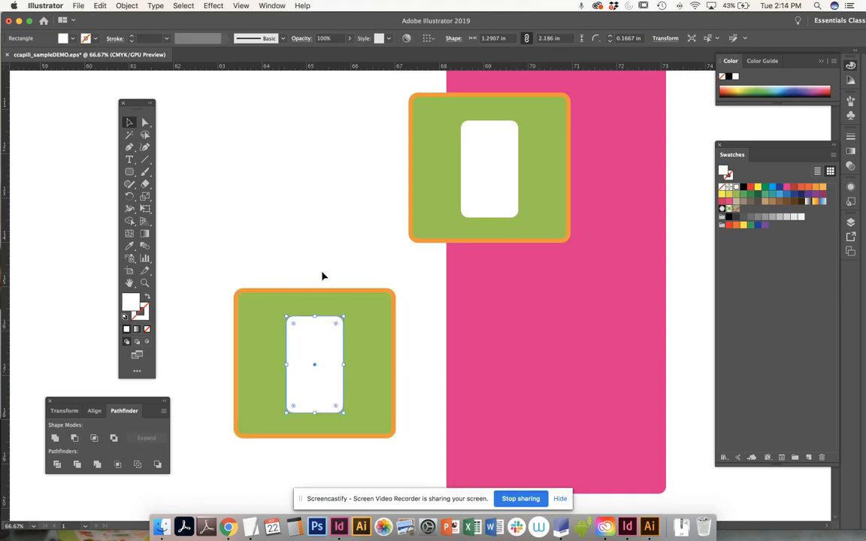
click(289, 274)
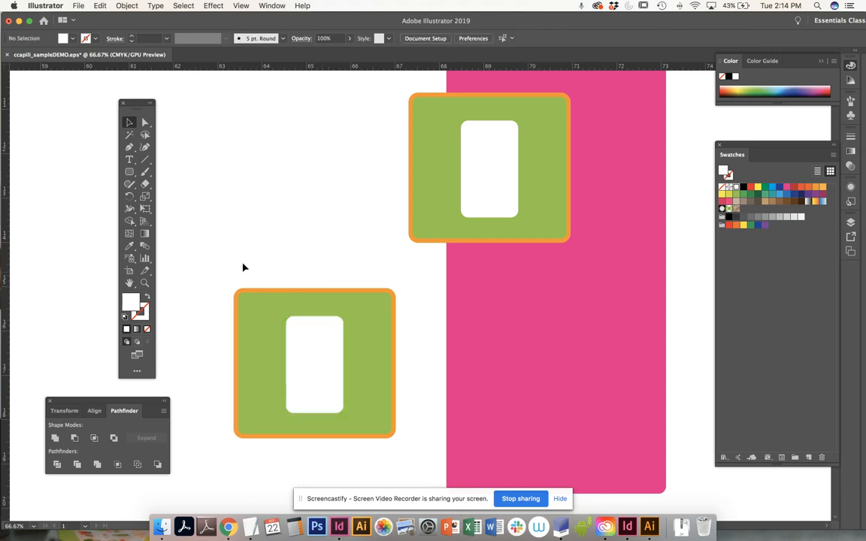
drag(224, 297, 418, 462)
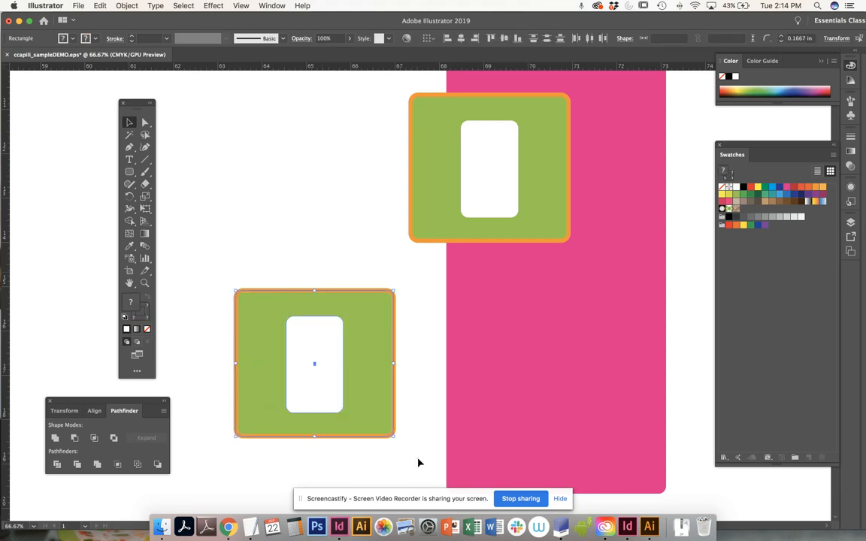
click(126, 6)
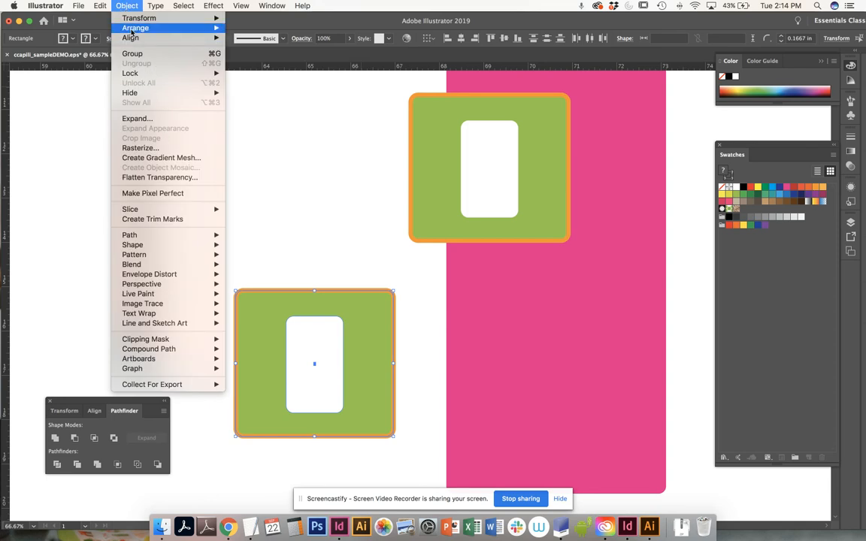
mouse_move(180, 352)
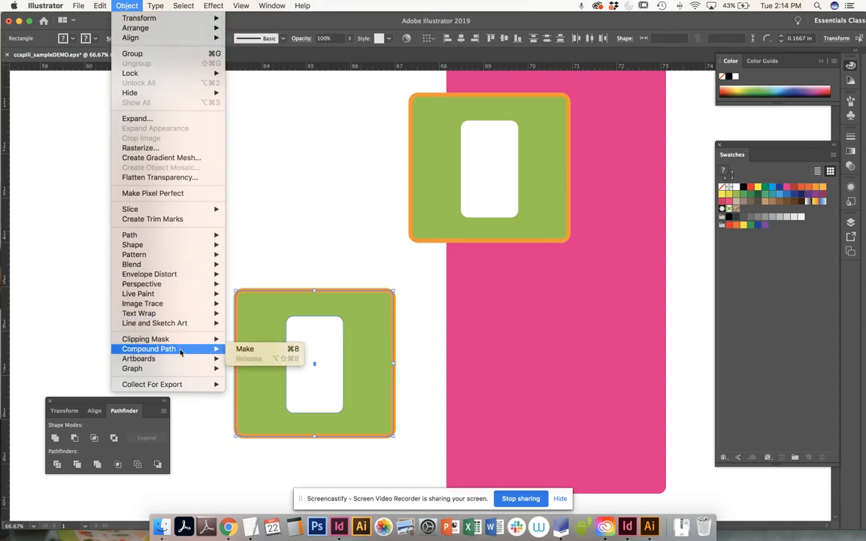
click(242, 350)
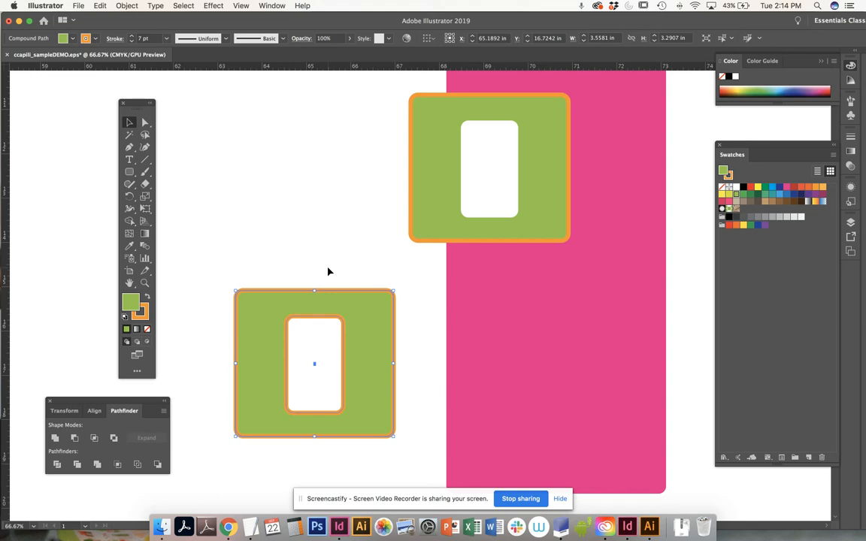
Move the upper green square and its white rectangle off the pink rectangle, above the compound path, and deselect them.
click(496, 179)
drag(439, 196, 264, 197)
click(188, 197)
Bring both green squares to the front and move them together over the pink rectangle's left edge, then deselect.
drag(198, 161, 317, 376)
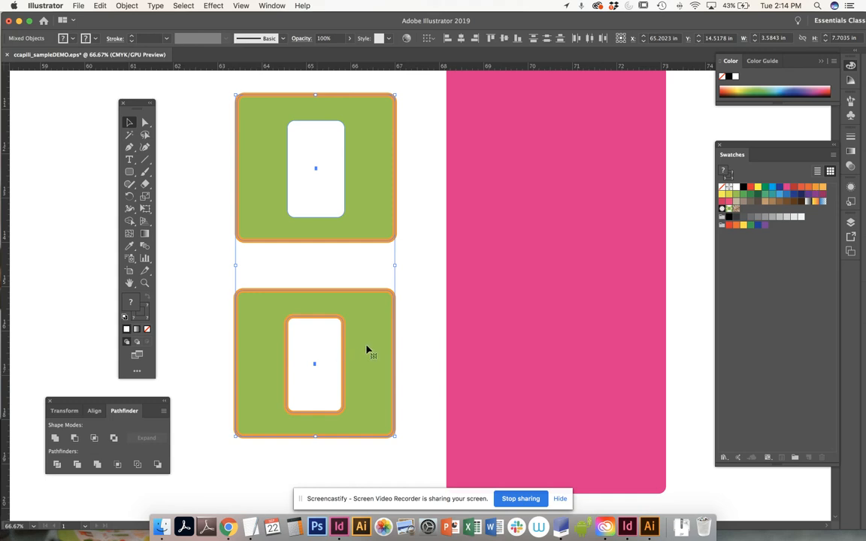
drag(358, 333, 388, 332)
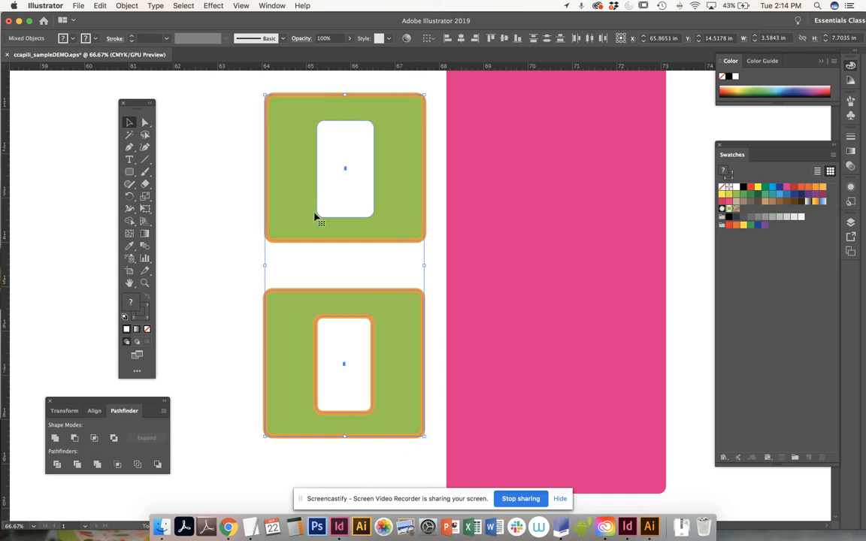
click(126, 5)
mouse_move(139, 29)
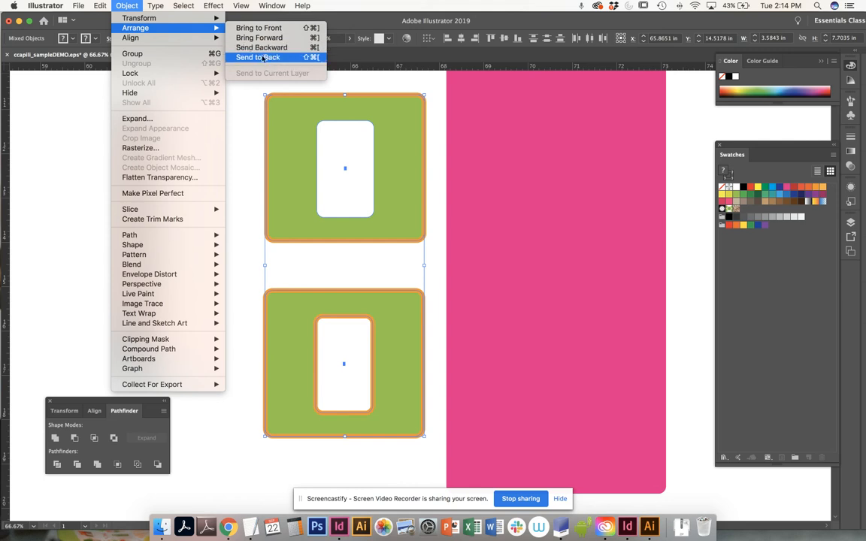
click(258, 28)
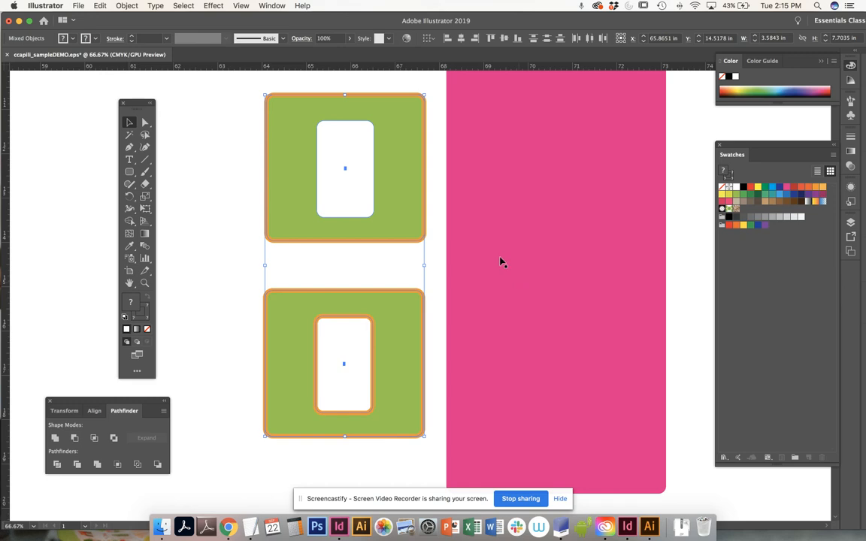
drag(412, 217, 521, 227)
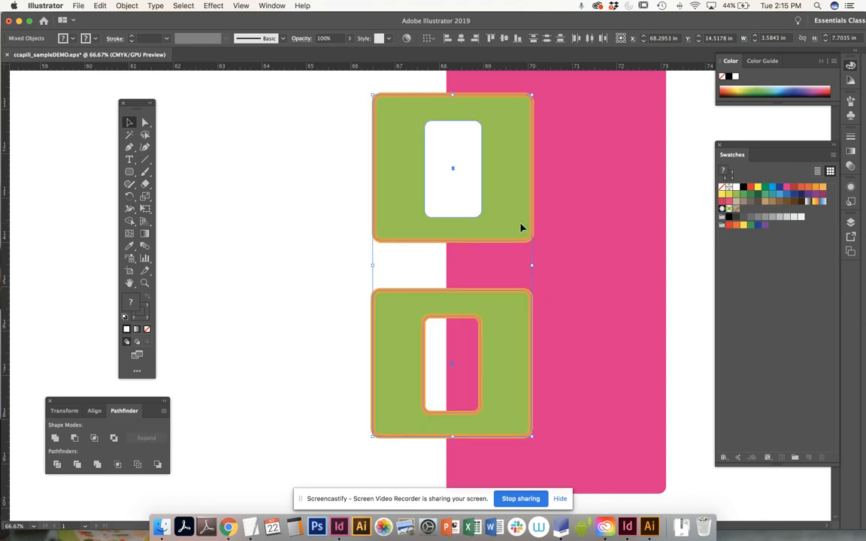
click(676, 222)
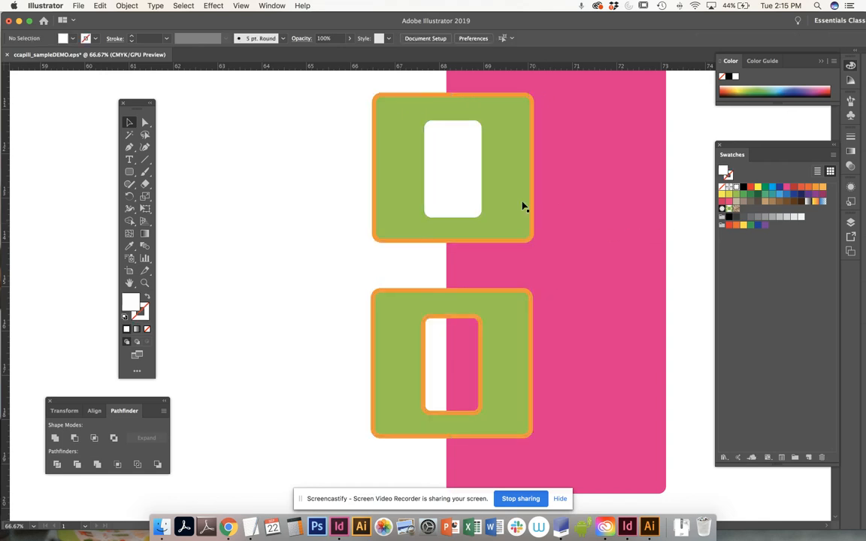
Move the lower compound-path square off the pink rectangle onto the empty area beside it.
click(450, 191)
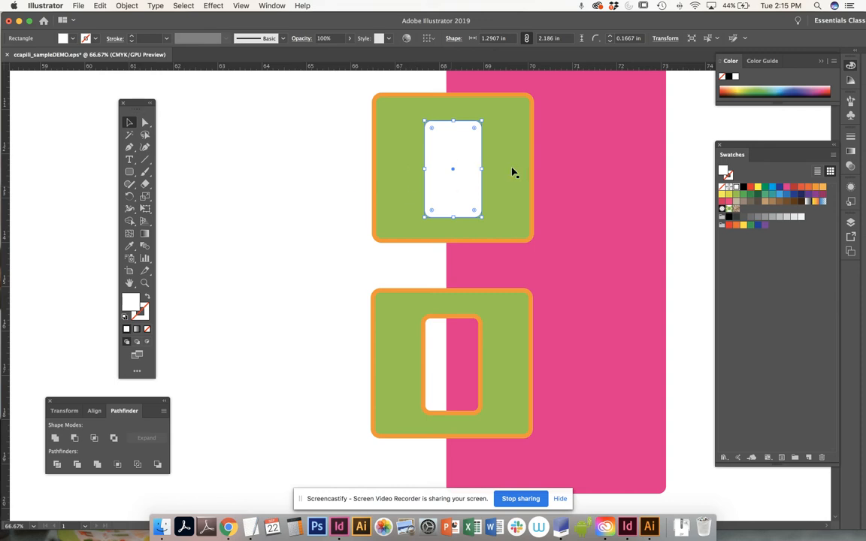
click(510, 309)
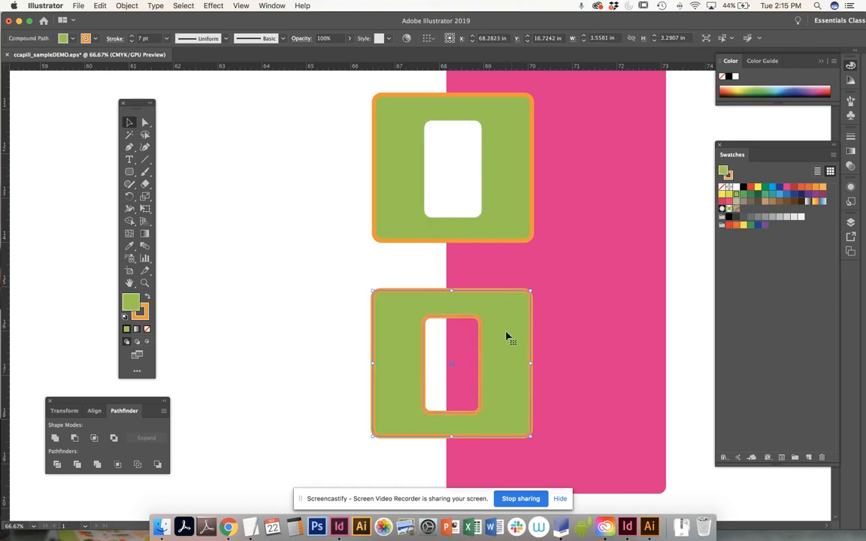
drag(507, 331, 368, 348)
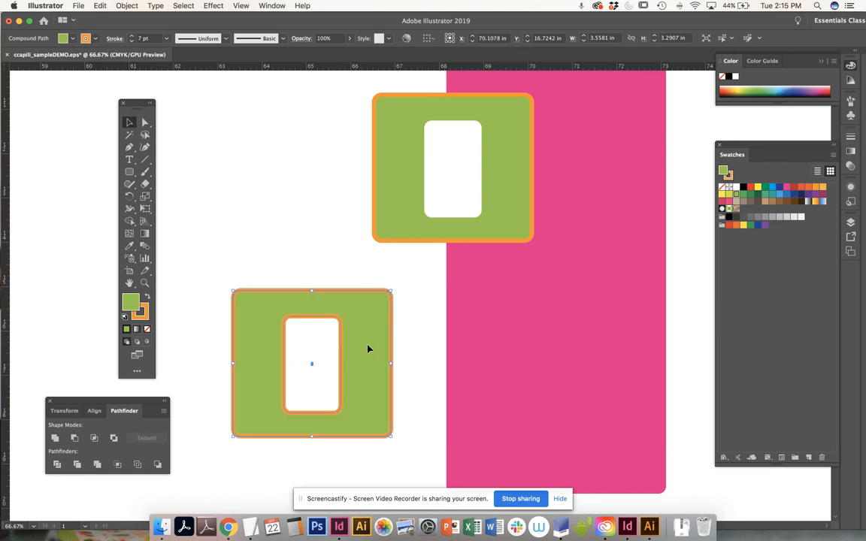
Move the upper green square and its white rectangle back above the compound path, then shift the compound path slightly right.
click(291, 263)
click(422, 188)
drag(421, 188, 269, 203)
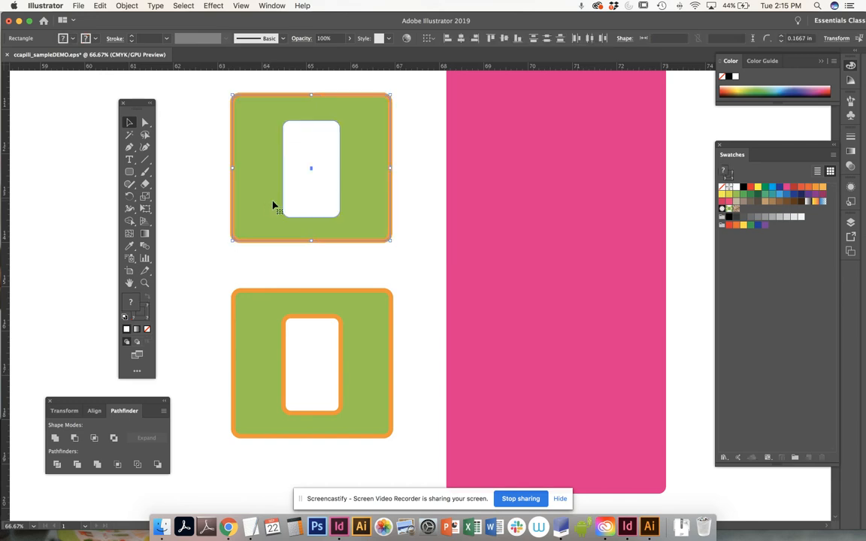
click(410, 200)
mouse_move(379, 325)
mouse_down()
mouse_move(552, 322)
mouse_move(354, 324)
mouse_move(374, 323)
mouse_up()
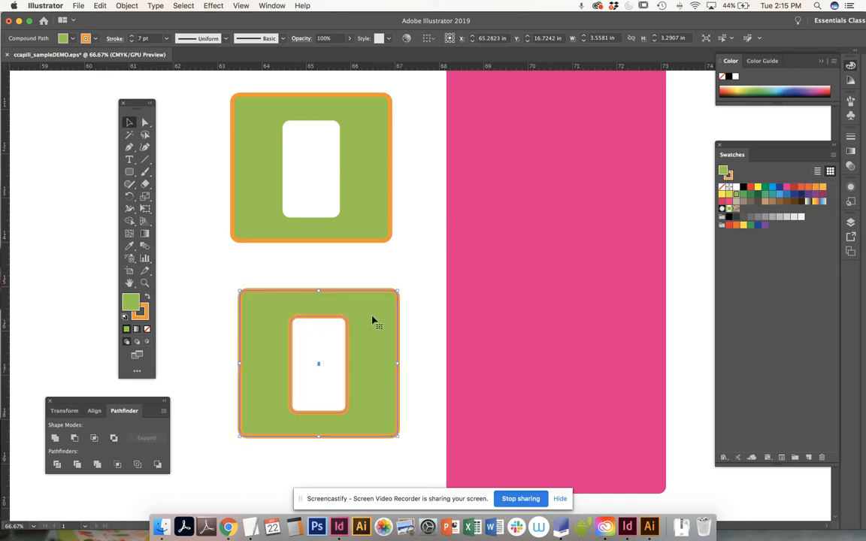
drag(537, 287, 287, 290)
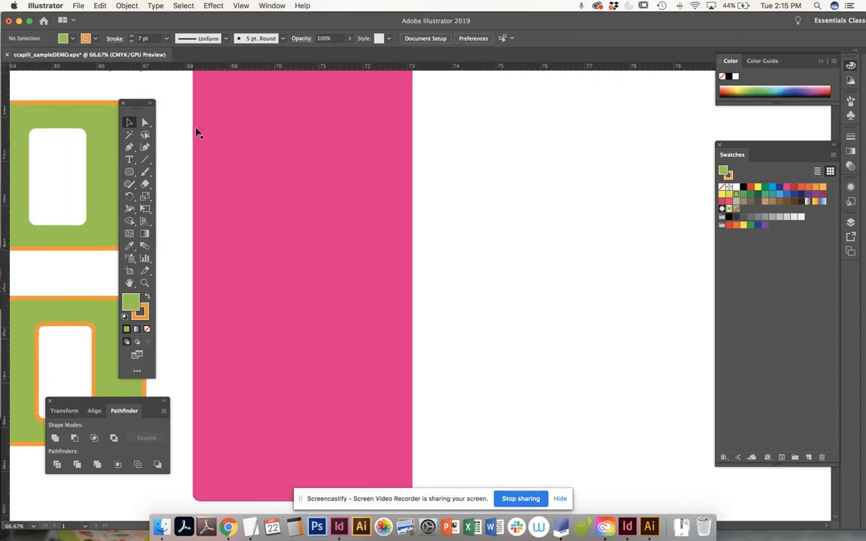
click(129, 171)
drag(456, 104, 648, 276)
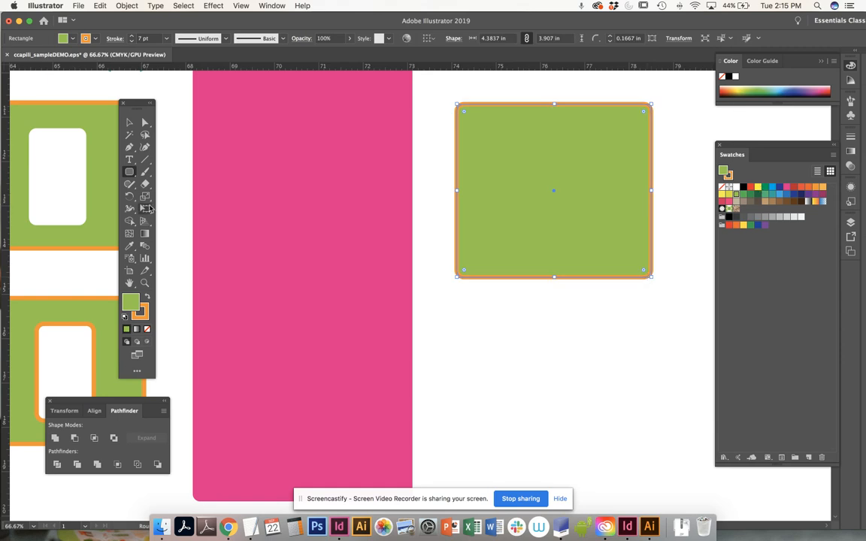
key(Delete)
Draw a circle about 2.81 in wide on the empty area right of the pink rectangle and fill it dark green (C=85 M=10 Y=100 K=10).
drag(129, 173, 169, 194)
drag(465, 120, 590, 241)
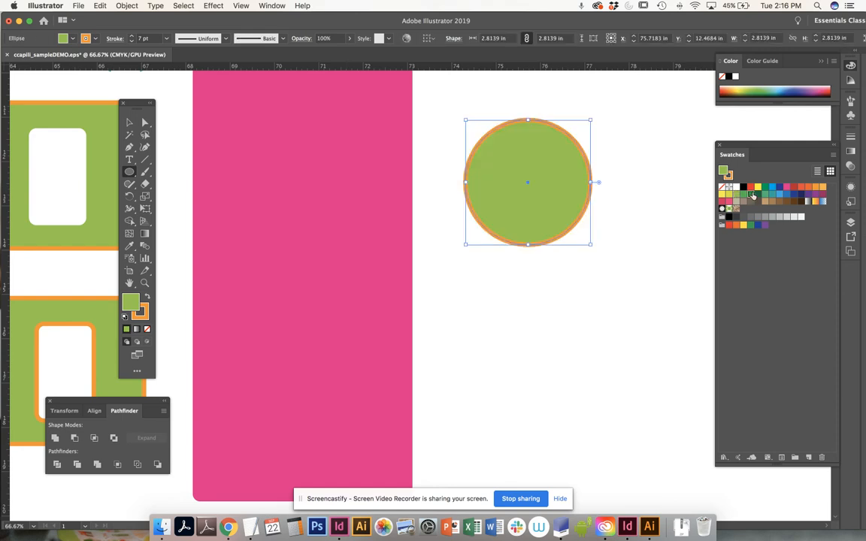
click(750, 195)
Remove the dark green circle's orange outline by setting its stroke weight to 0.
key(x)
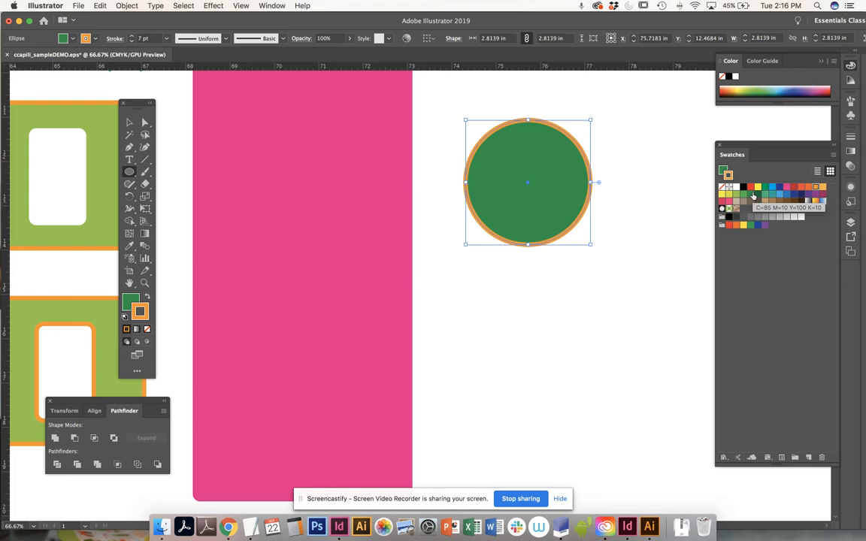
click(167, 39)
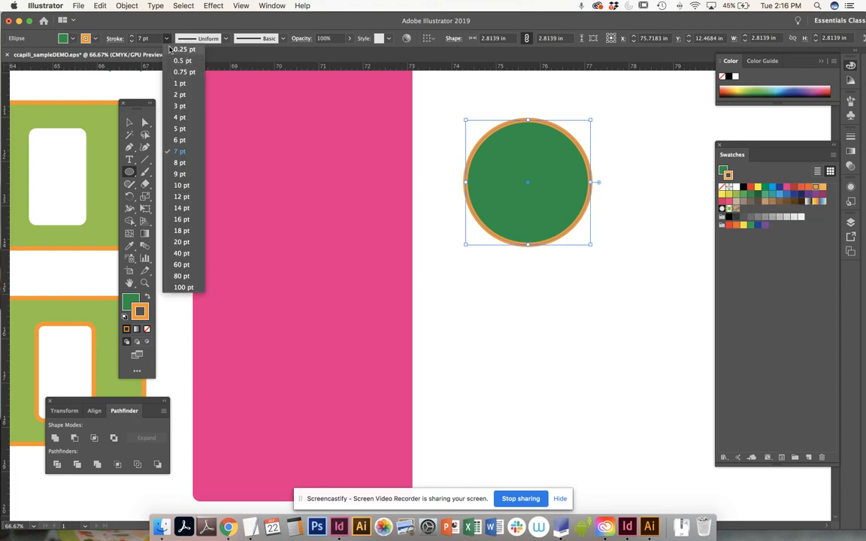
click(149, 38)
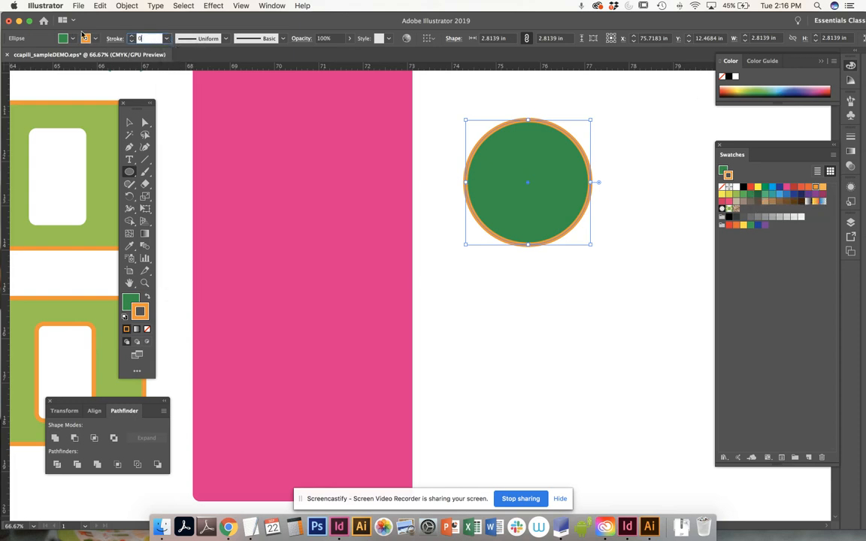
key(Return)
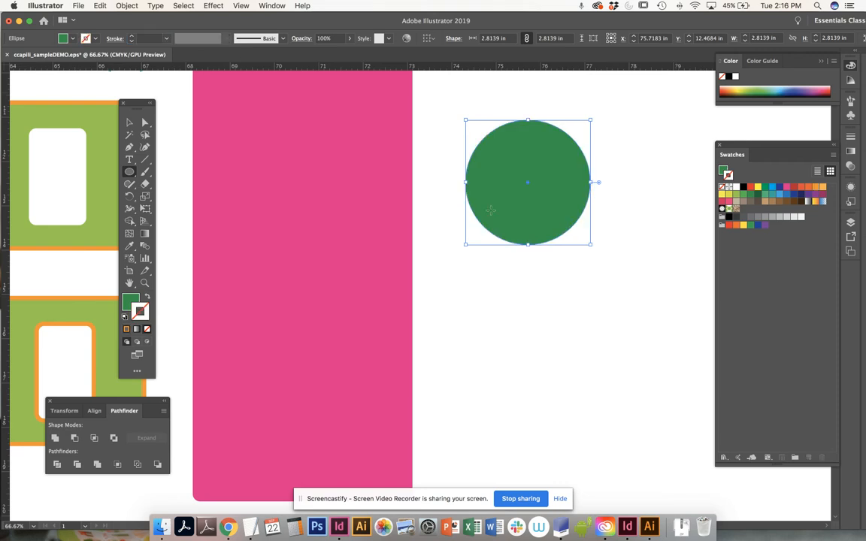
Move the black letter Y from the lettering row onto the dark green circle.
key(v)
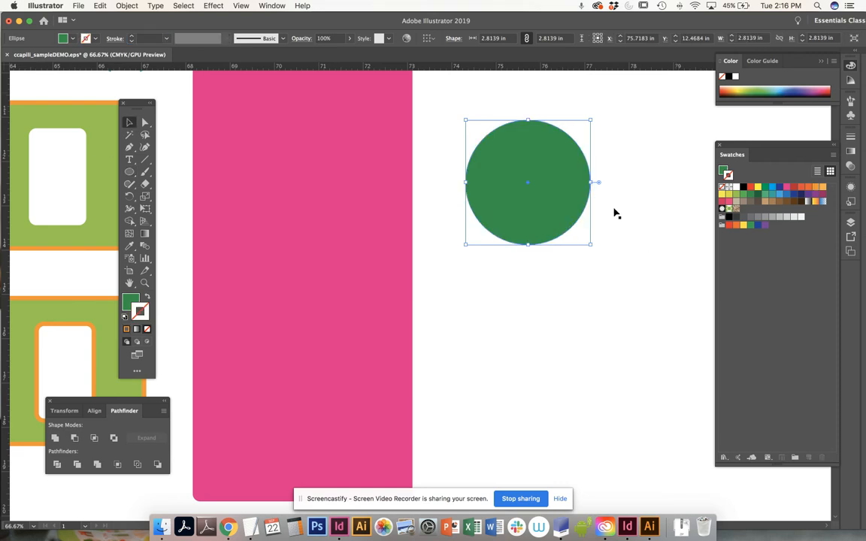
click(455, 308)
click(553, 214)
scroll(606, 219, up, 3)
scroll(554, 170, up, 3)
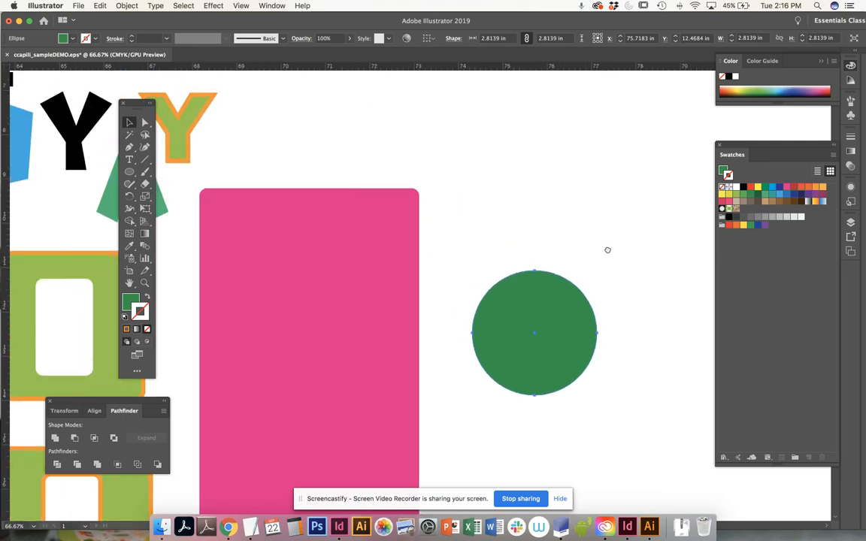
key(super+minus)
drag(408, 194, 568, 209)
drag(502, 196, 536, 198)
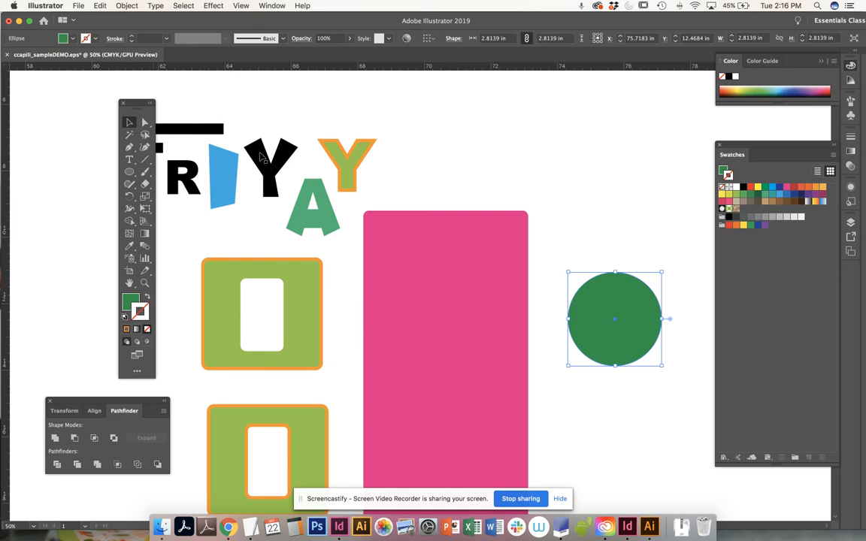
drag(261, 158, 604, 307)
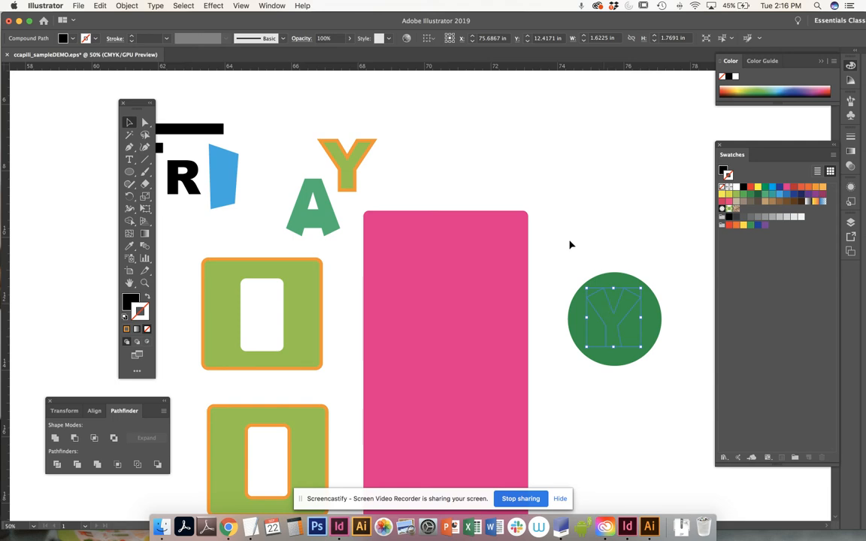
Bring the black Y to the front of the dark green circle and deselect it.
key(super+equal)
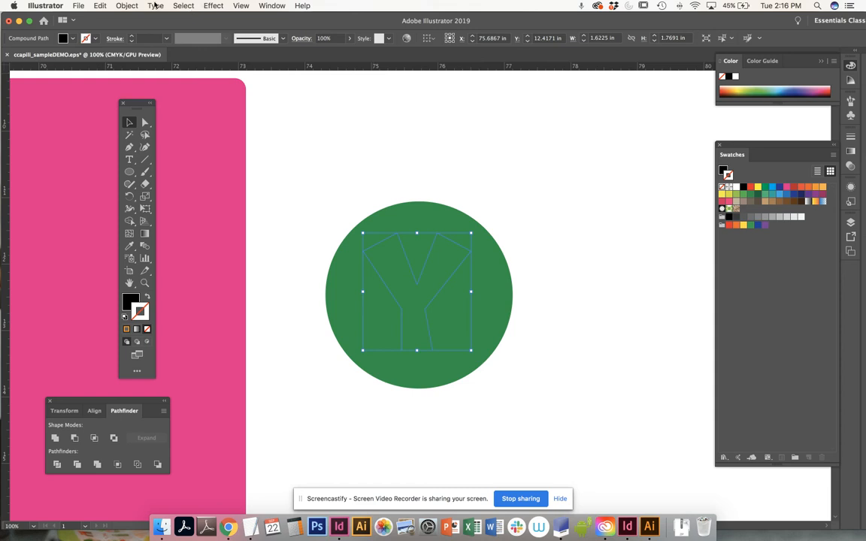
click(128, 5)
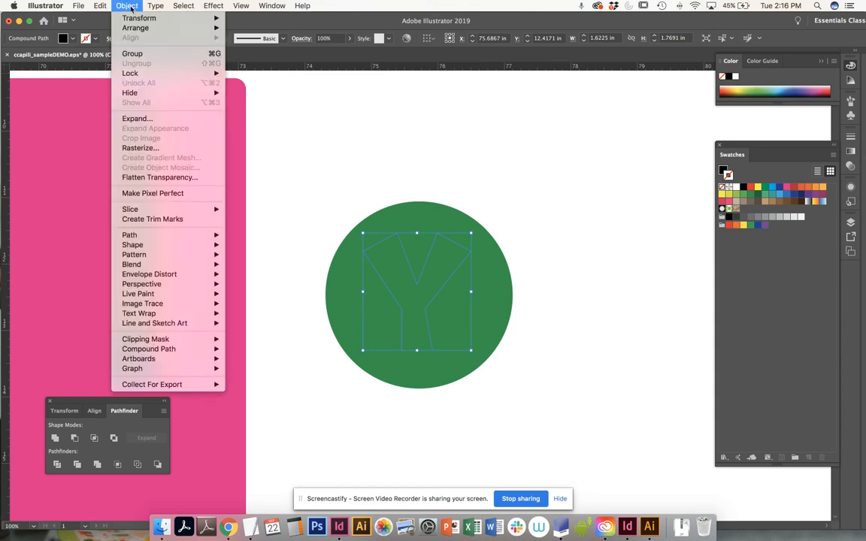
mouse_move(132, 18)
mouse_move(187, 28)
click(266, 28)
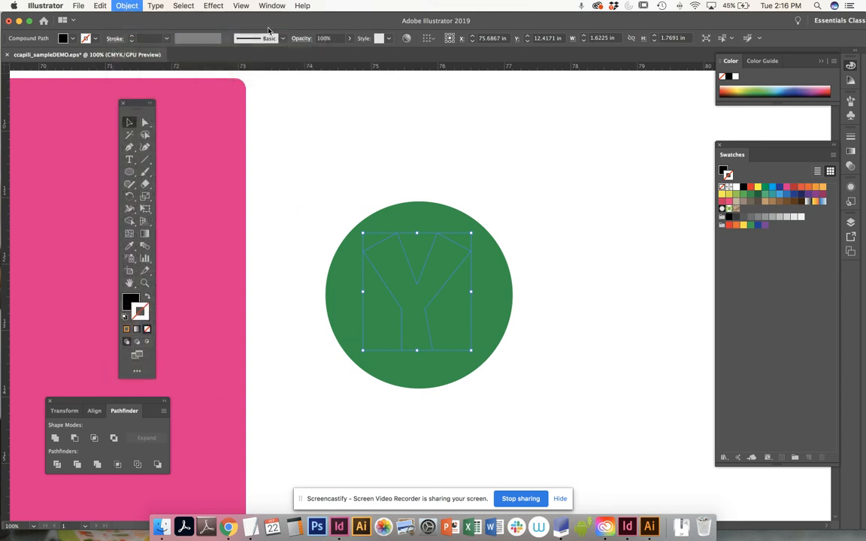
click(545, 201)
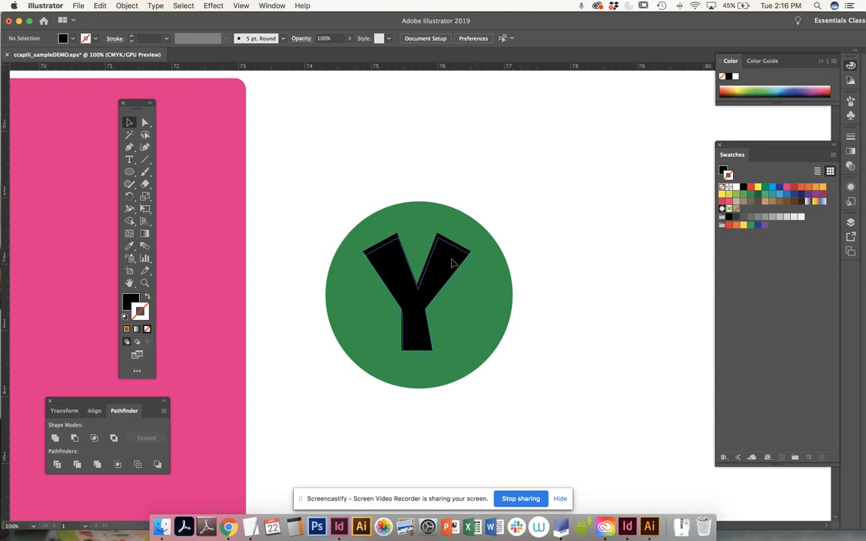
Shift the black Y slightly down and right to centre it in the circle, then deselect.
click(450, 258)
click(557, 198)
click(455, 265)
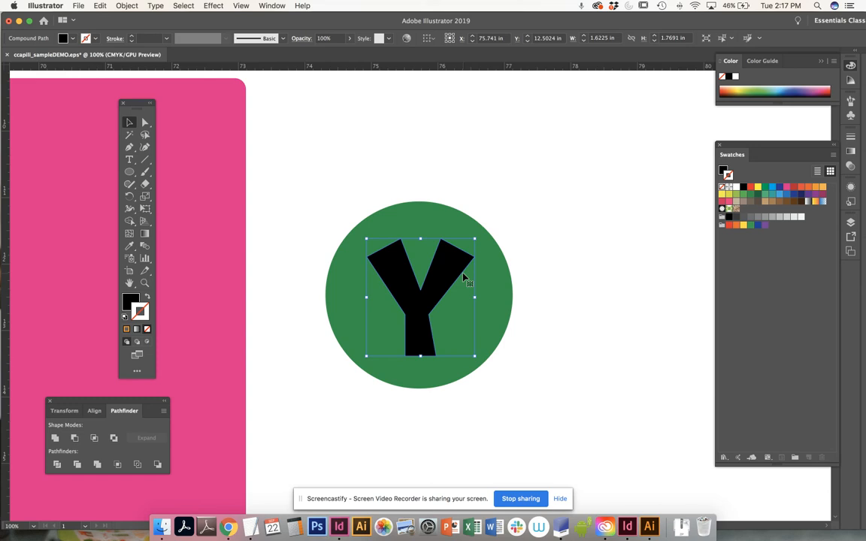
click(430, 222)
click(354, 188)
Select the circle and the black Y together, make them a compound path, and deselect.
key(super+minus)
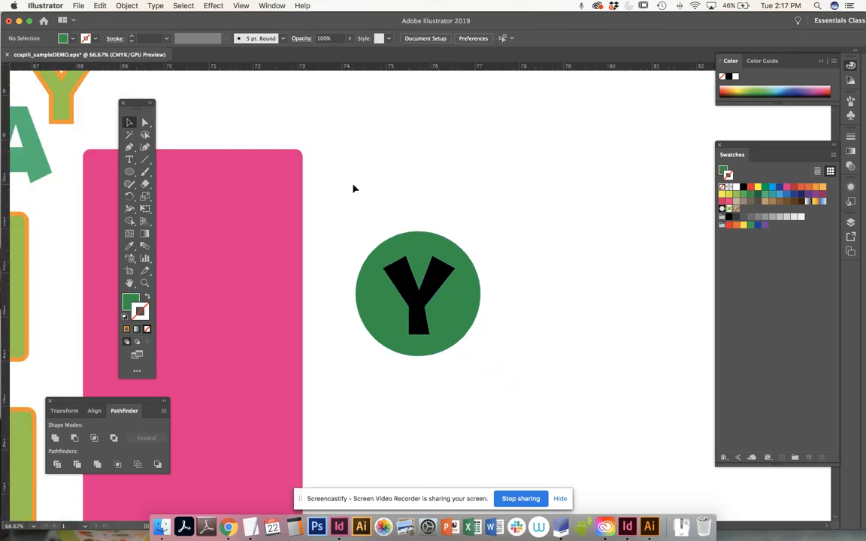
drag(340, 221, 528, 368)
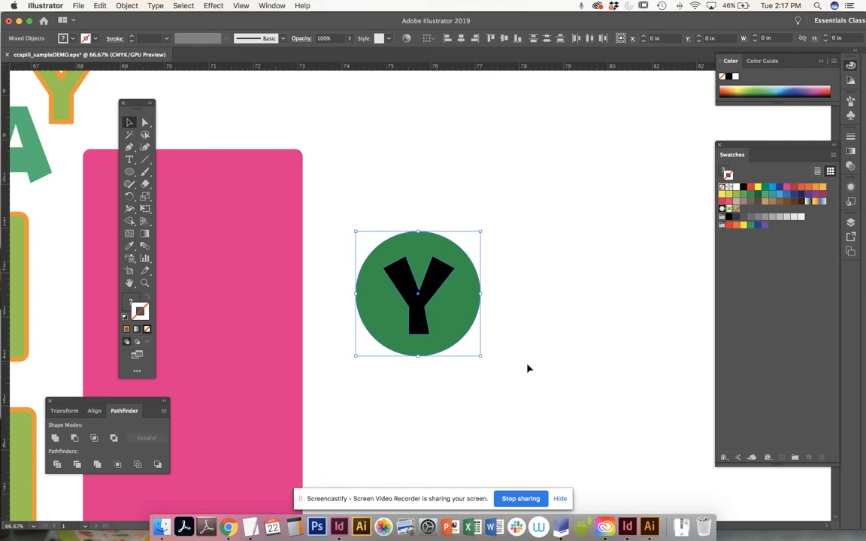
click(127, 6)
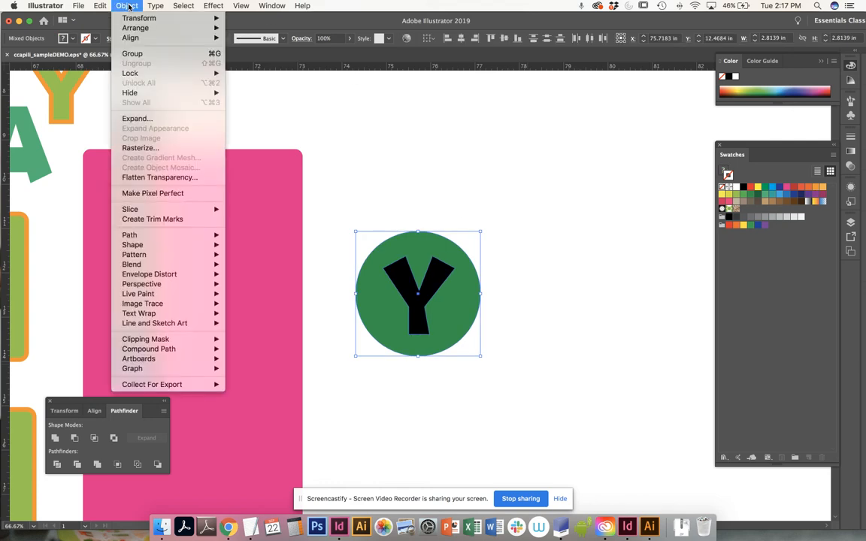
mouse_move(169, 350)
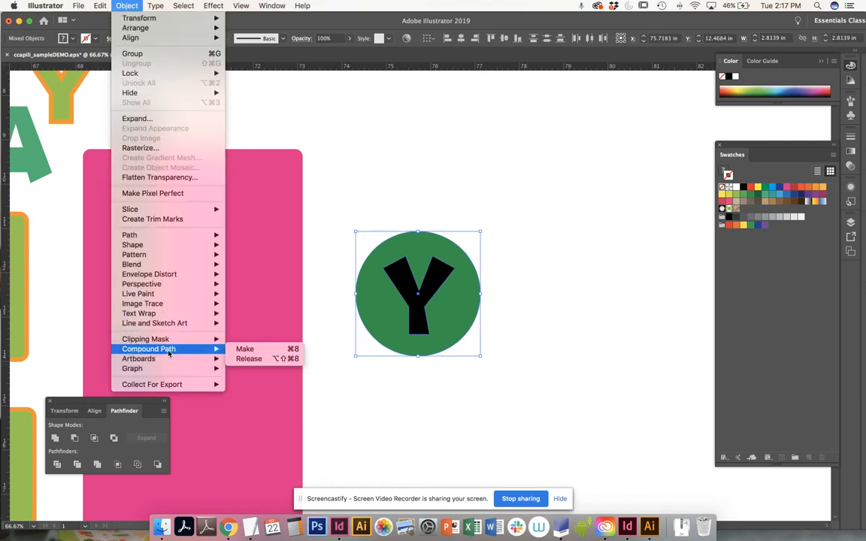
click(245, 350)
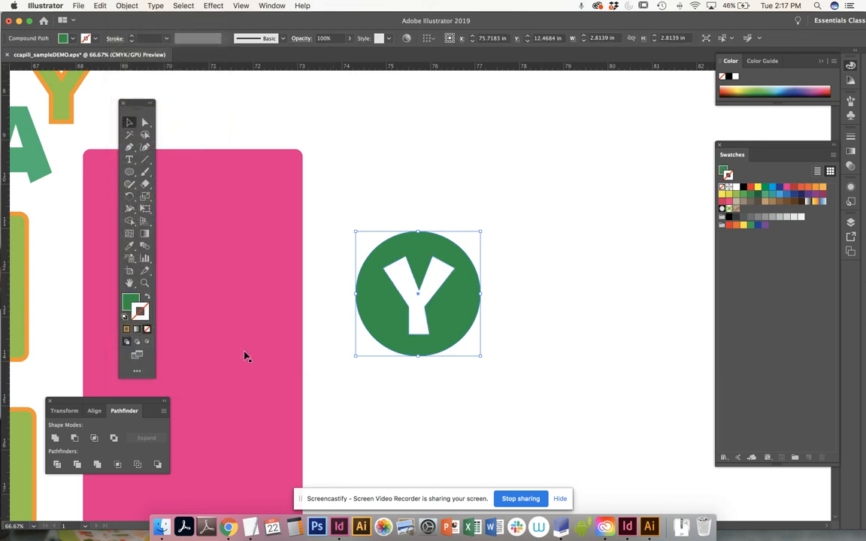
click(371, 169)
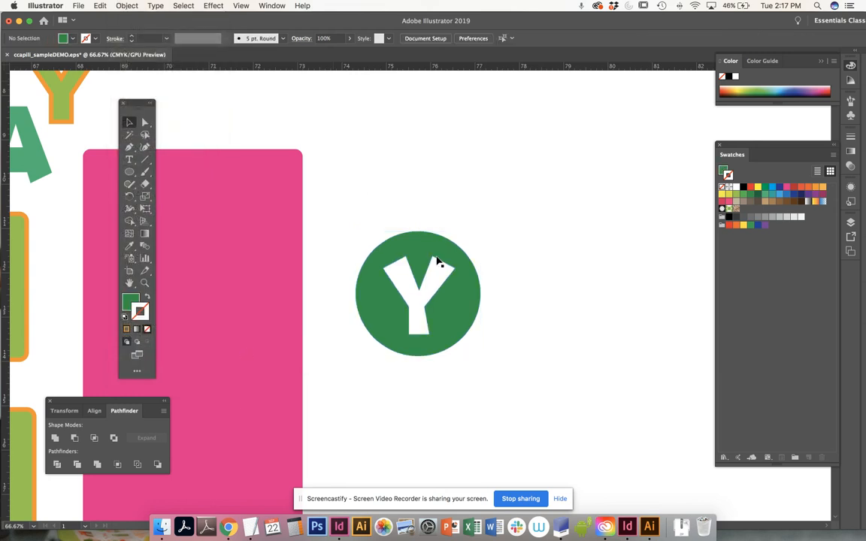
Move the Y compound path over the pink rectangle's upper-right corner and deselect it.
drag(441, 247, 201, 242)
drag(263, 316, 336, 180)
click(412, 262)
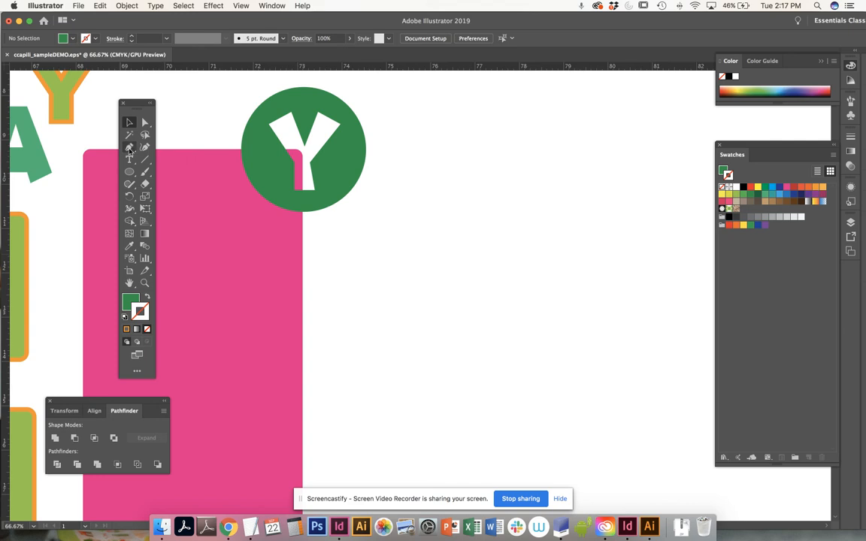
Draw a dark green circle about 3.58 in wide beside the pink rectangle and a star about 1.98 in wide over its upper edge.
click(130, 172)
drag(361, 255, 519, 412)
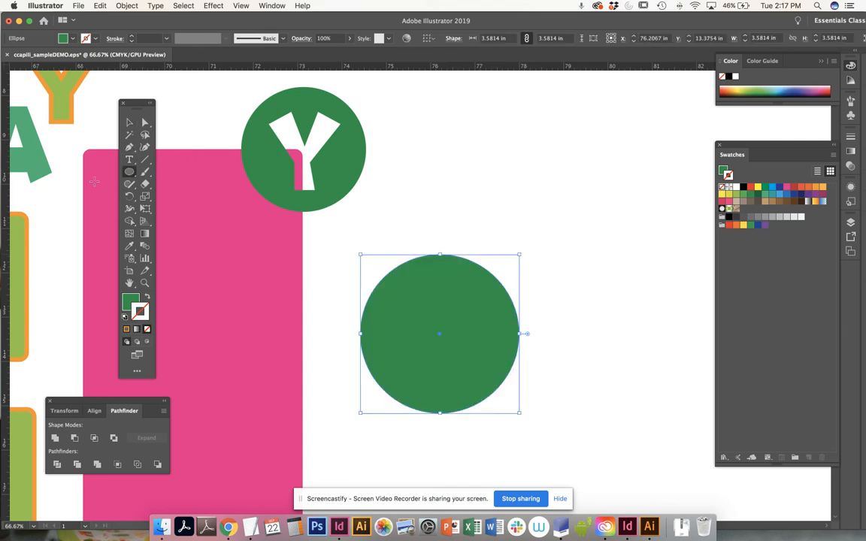
click(134, 175)
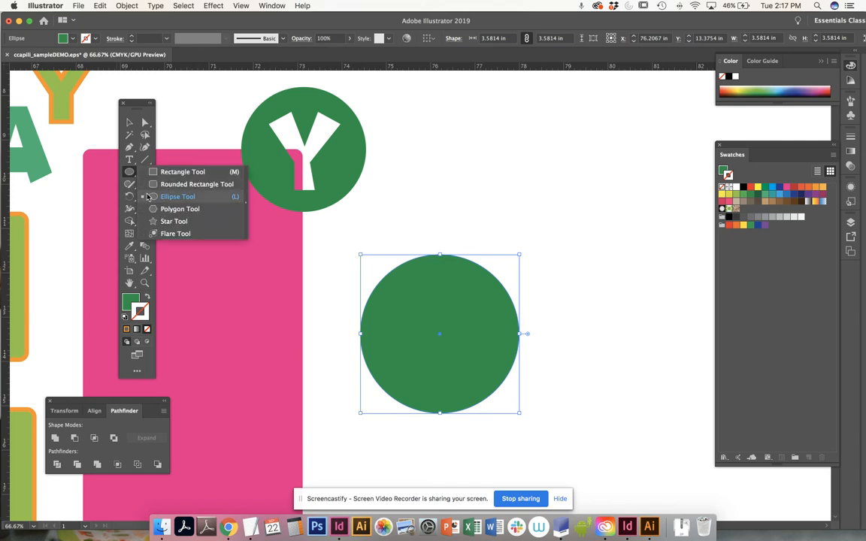
click(157, 221)
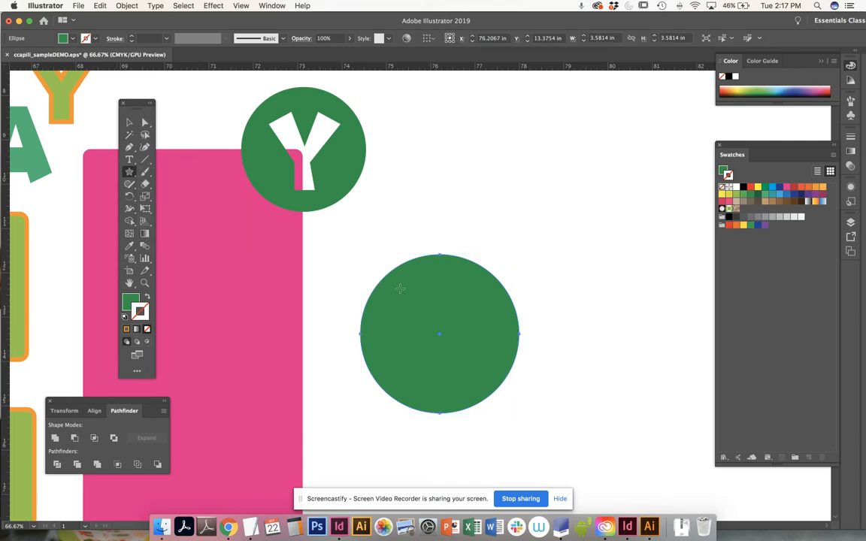
drag(397, 246, 397, 201)
Fill the star with orange and give it no stroke.
click(809, 188)
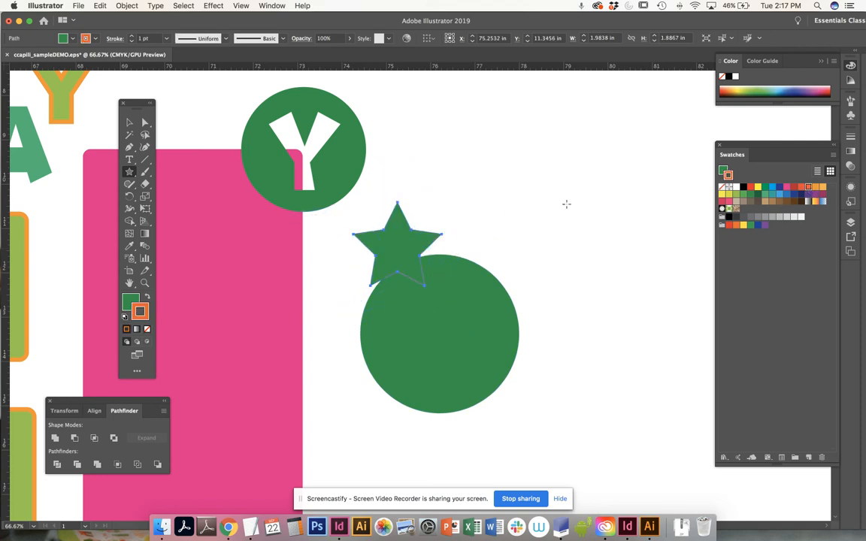
key(shift+x)
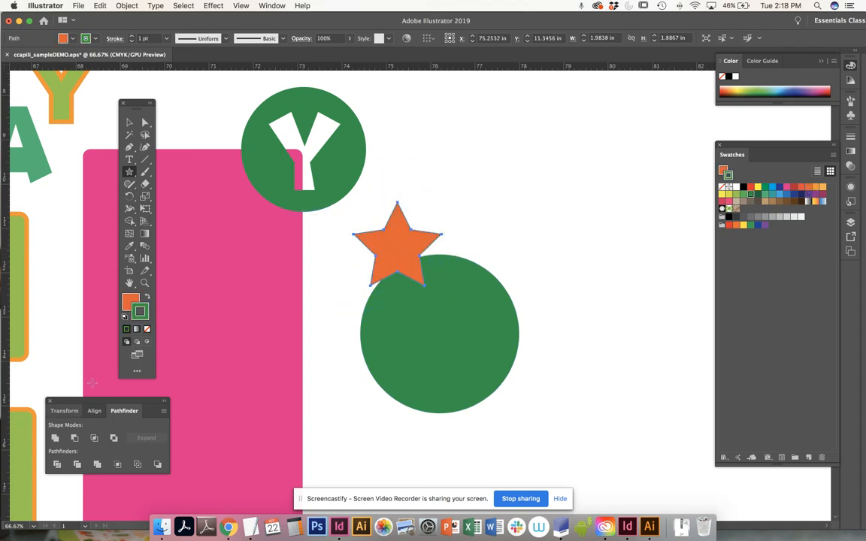
click(147, 330)
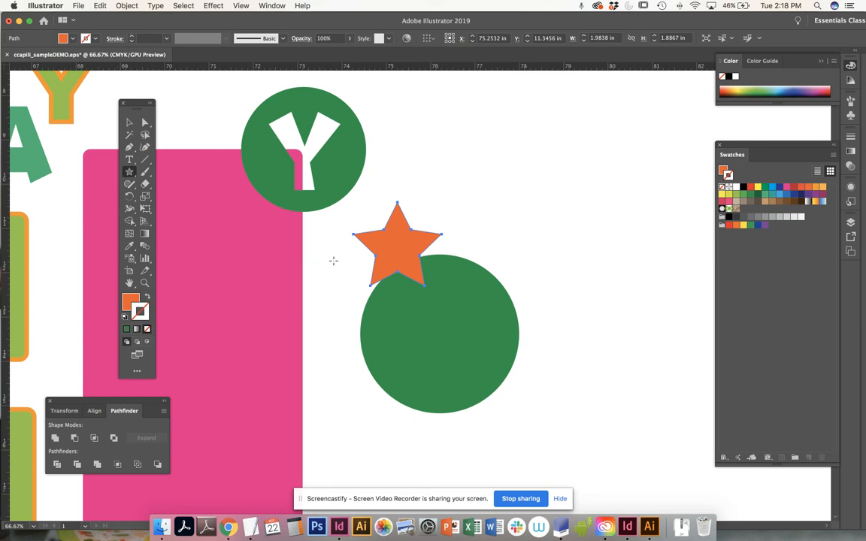
Move the orange star to the middle of the large green circle.
click(129, 122)
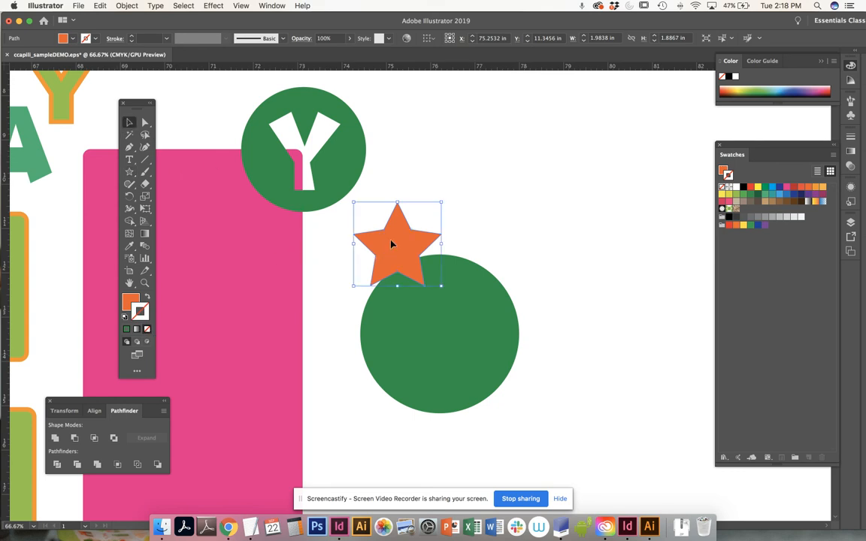
drag(391, 243, 429, 328)
drag(344, 319, 547, 361)
Move the green letter A to the right of the Y circle and the orange star out of the large circle beside it.
drag(228, 196, 641, 185)
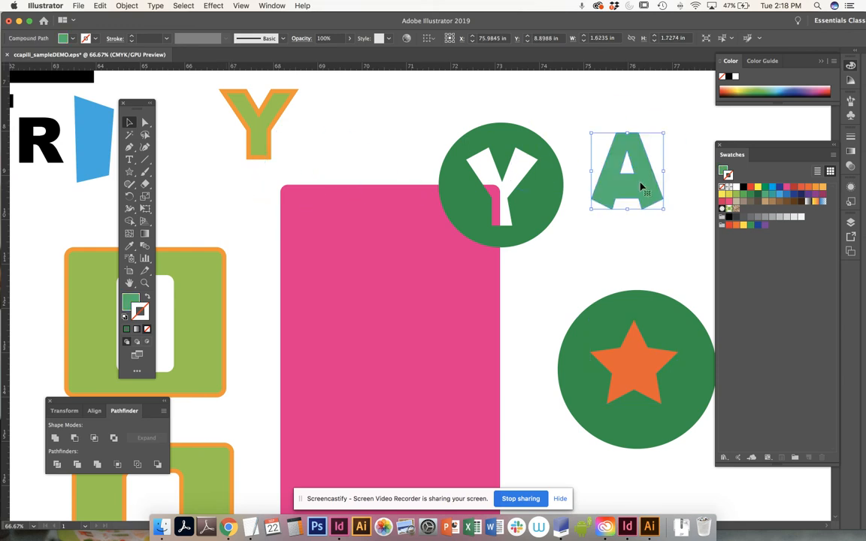
drag(659, 257, 420, 299)
drag(400, 402, 493, 201)
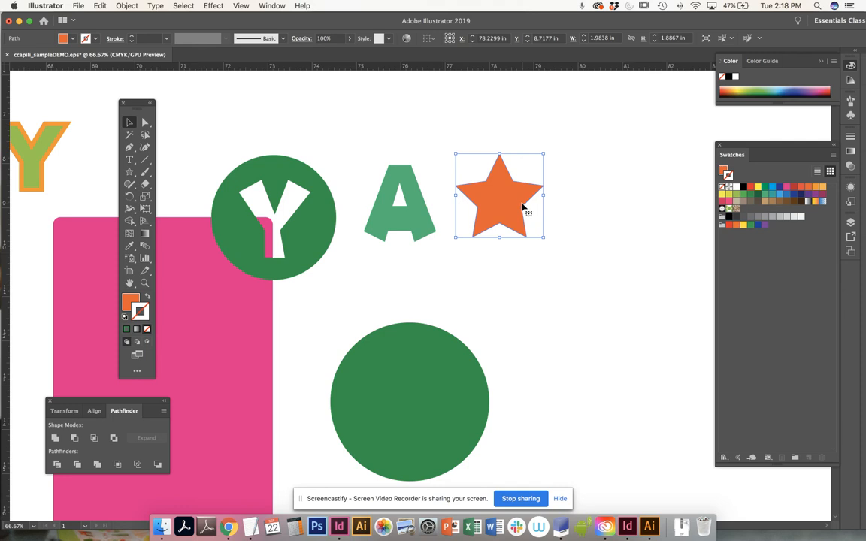
Shift the orange star down and slightly left, and move the green letter A onto the middle of the large circle.
click(398, 190)
click(455, 188)
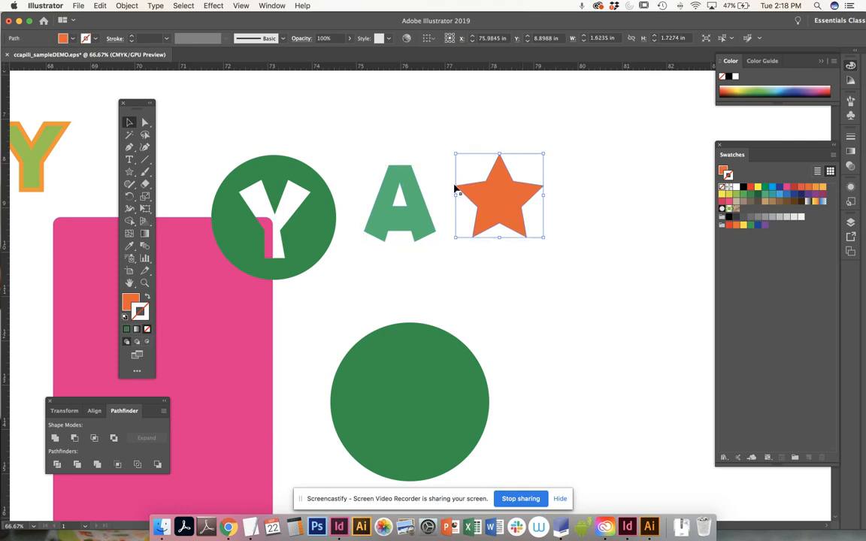
click(389, 139)
click(406, 180)
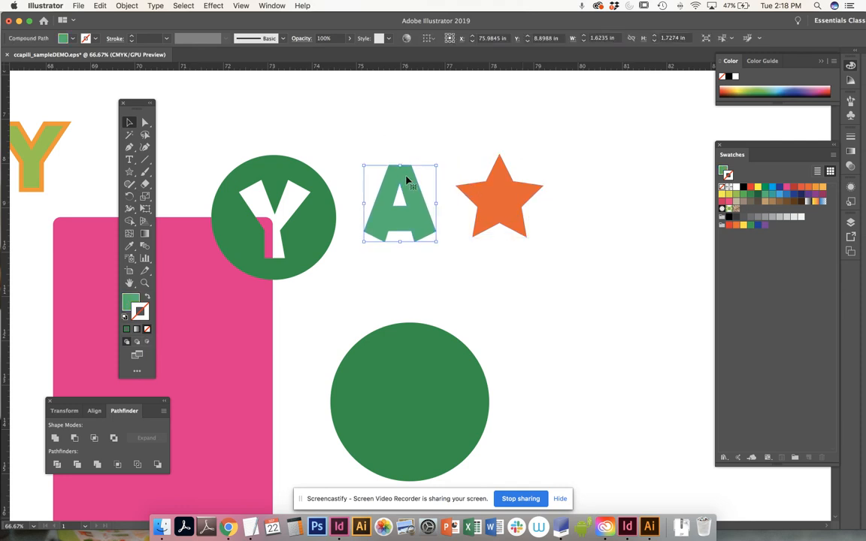
drag(501, 193, 461, 275)
click(509, 197)
mouse_move(458, 233)
mouse_down()
mouse_move(451, 397)
mouse_move(462, 425)
mouse_up()
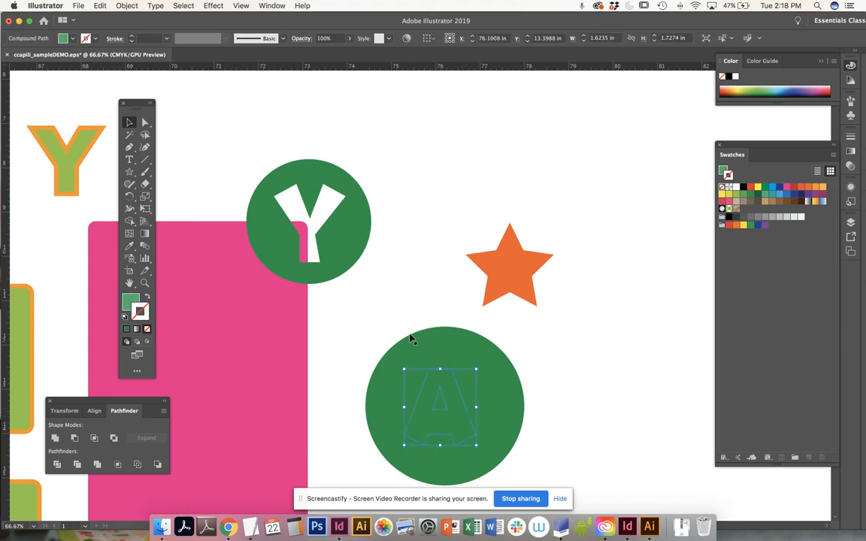
Bring the light green letter A in front of the large green circle.
click(213, 6)
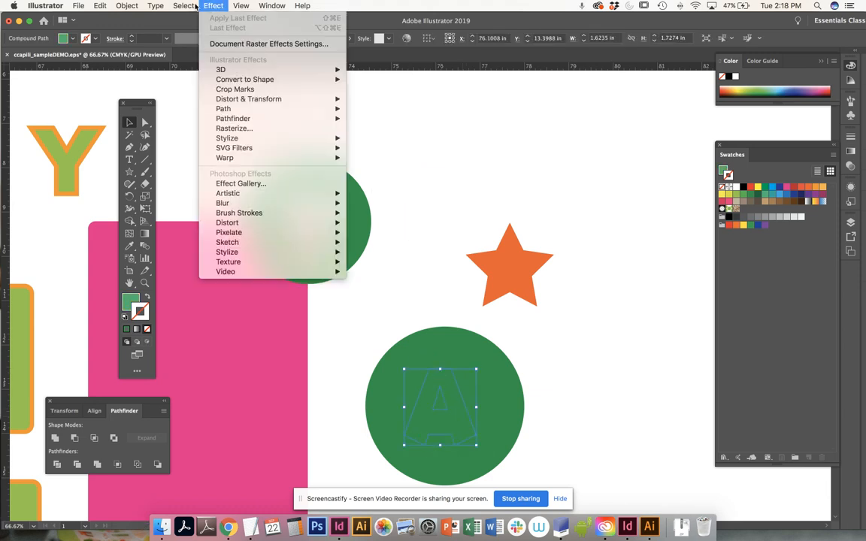
mouse_move(124, 6)
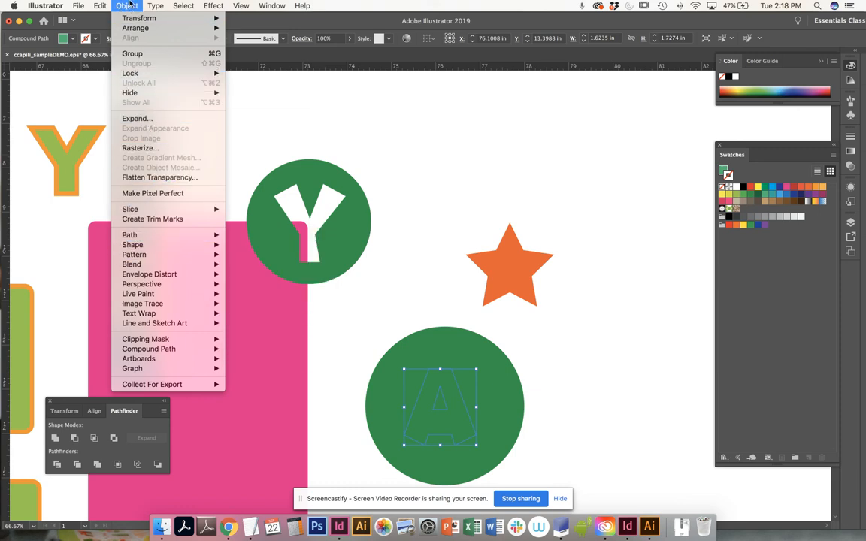
mouse_move(135, 28)
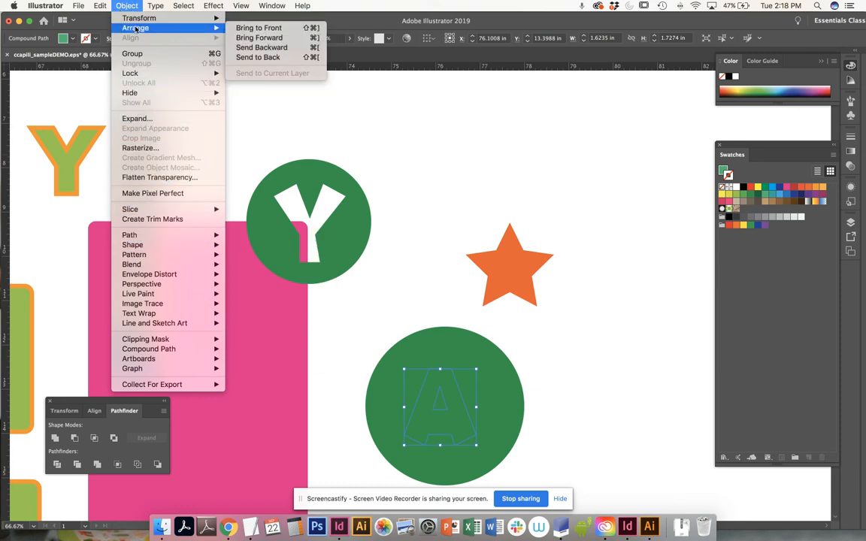
click(255, 30)
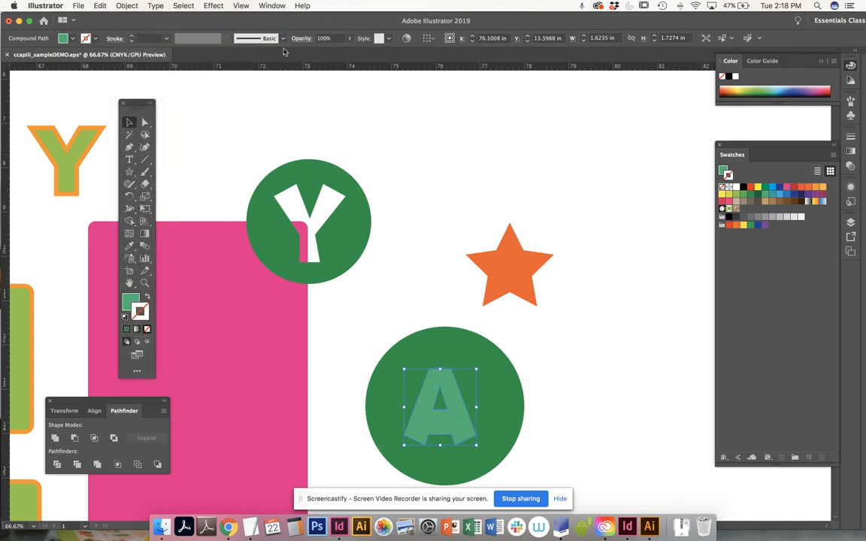
Duplicate the large green circle and place the copy partly behind the orange star.
click(553, 357)
drag(478, 361, 583, 153)
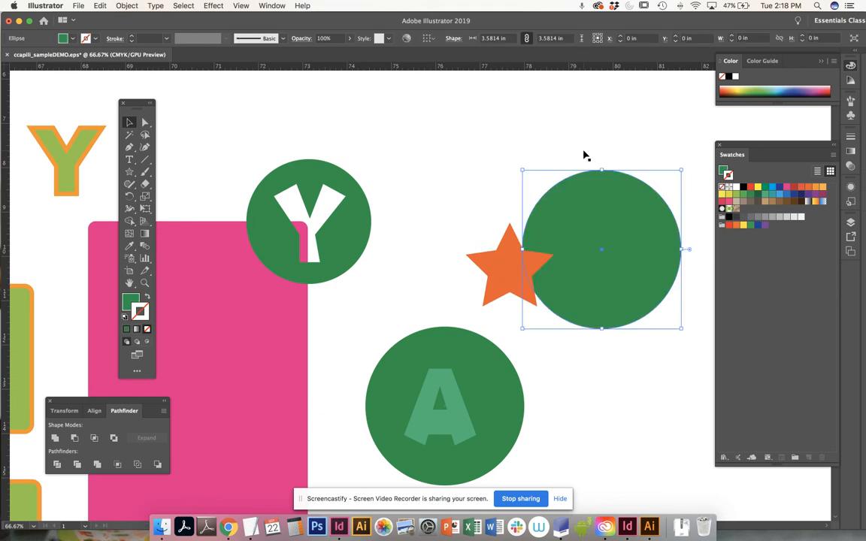
click(517, 143)
click(537, 387)
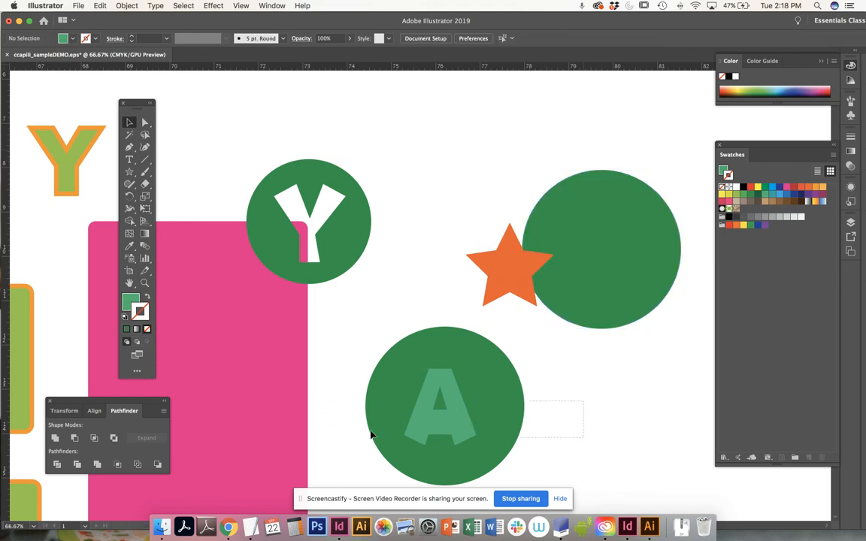
Make a compound path from the letter A and its circle, and place it across the pink rectangle's right edge.
scroll(357, 344, down, 1)
scroll(357, 344, down, 4)
drag(358, 301, 545, 431)
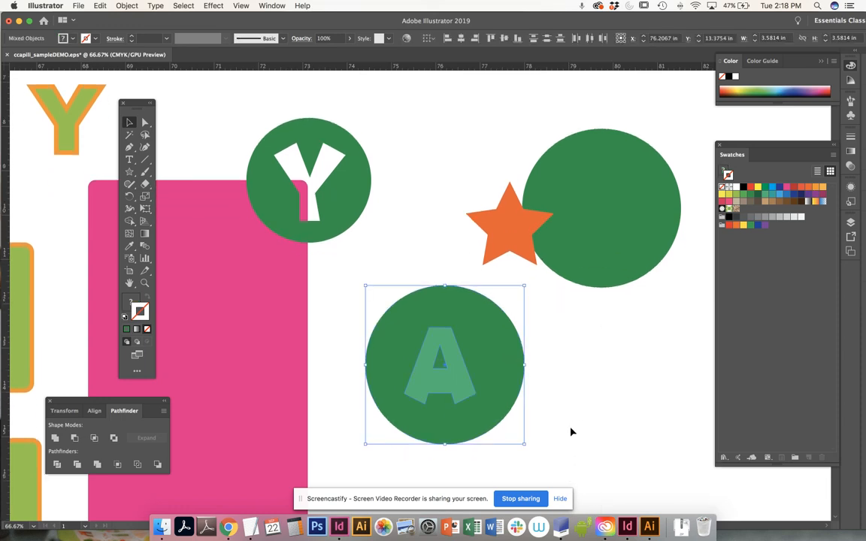
click(127, 5)
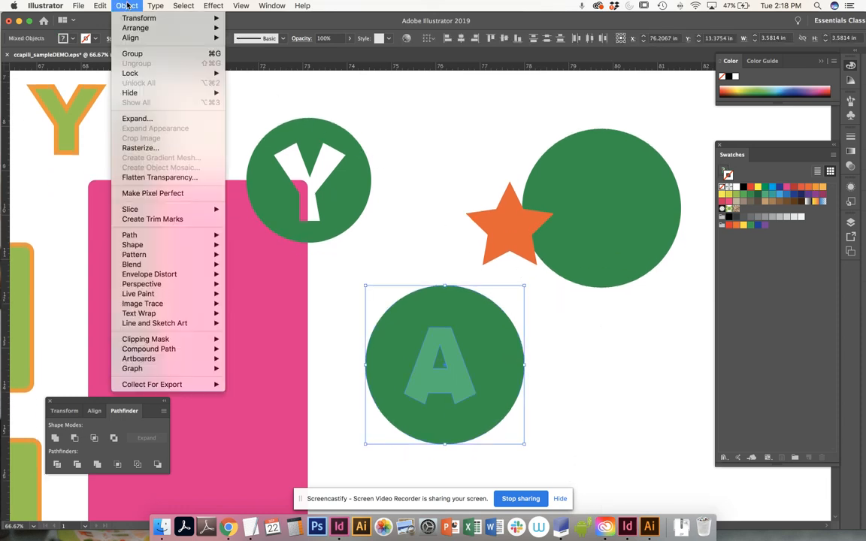
mouse_move(211, 349)
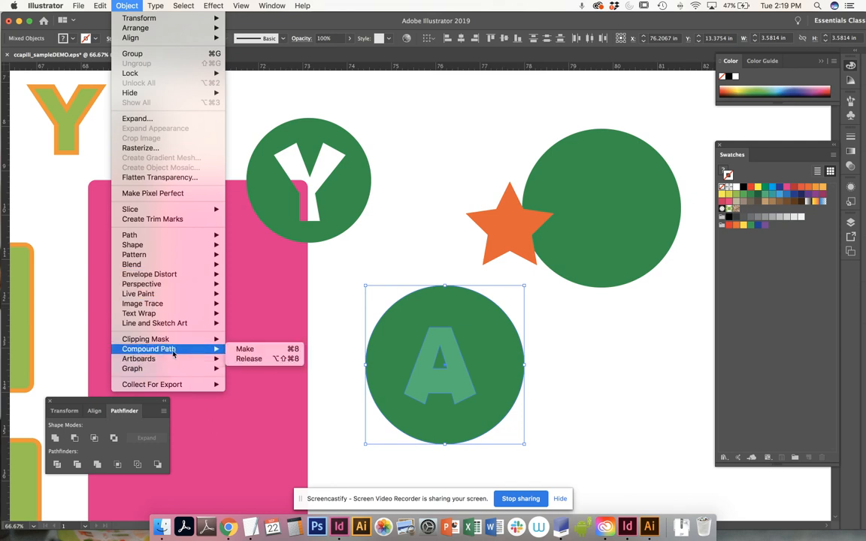
click(245, 349)
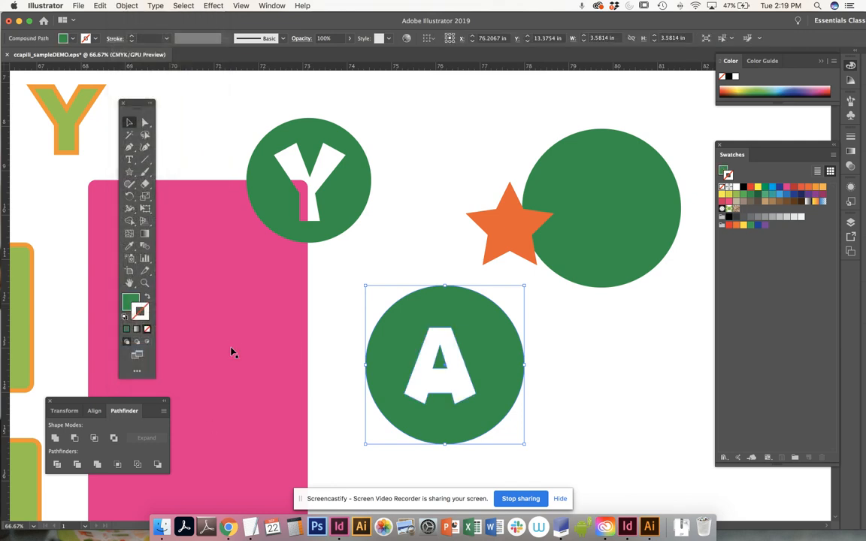
click(536, 360)
drag(510, 370, 358, 385)
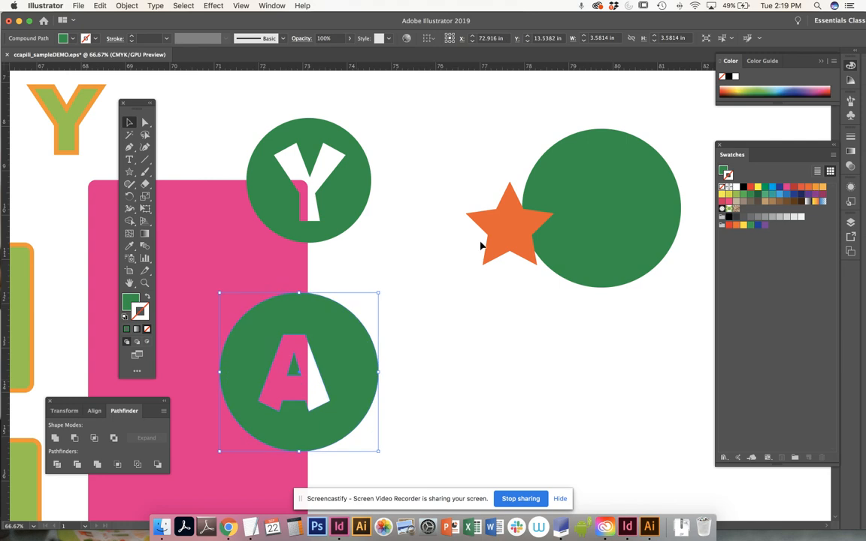
Position the orange star over the copied green circle, then enlarge and centre it so it nearly fills the circle.
drag(594, 211, 508, 226)
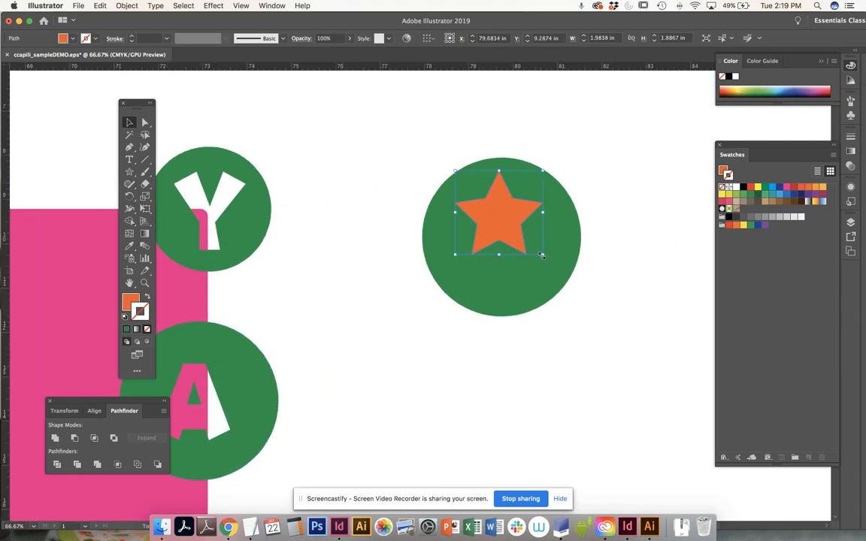
drag(576, 264, 583, 269)
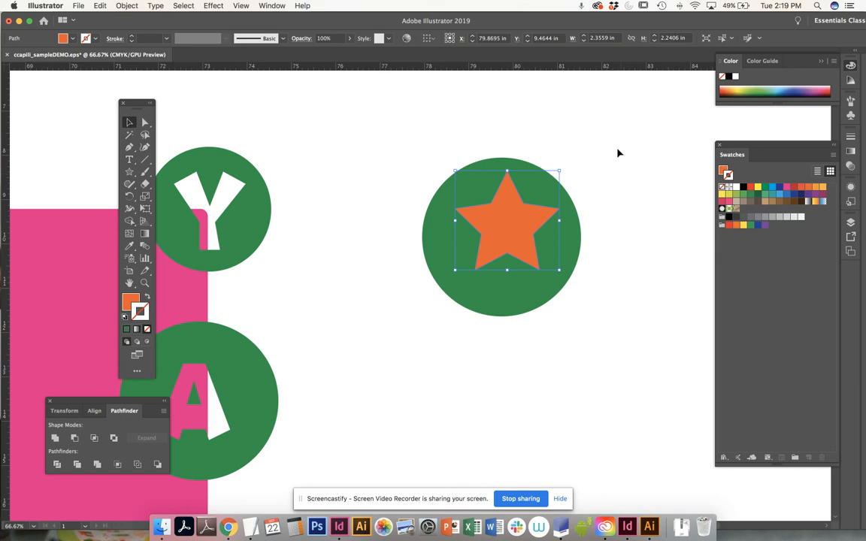
drag(512, 241, 511, 242)
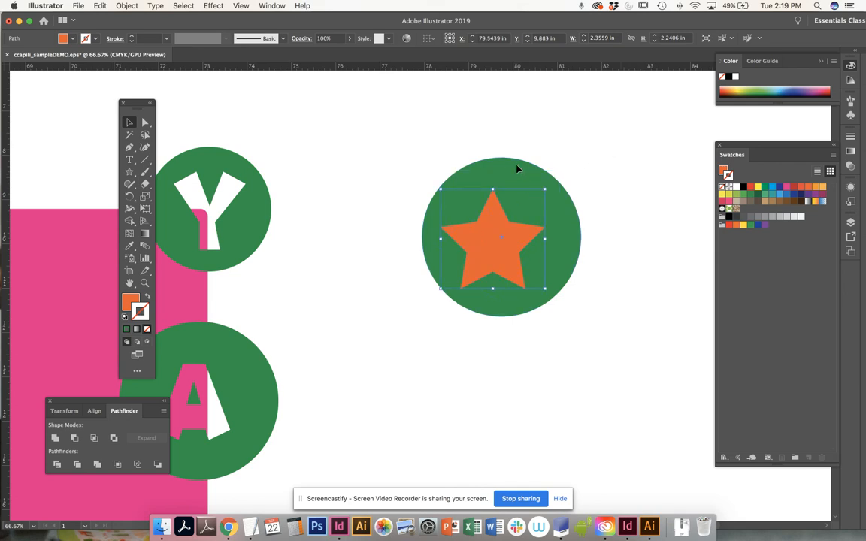
click(518, 170)
click(598, 234)
click(515, 229)
drag(543, 189, 566, 169)
click(575, 144)
Make a compound path from the orange star and the green circle behind it.
drag(511, 124, 464, 239)
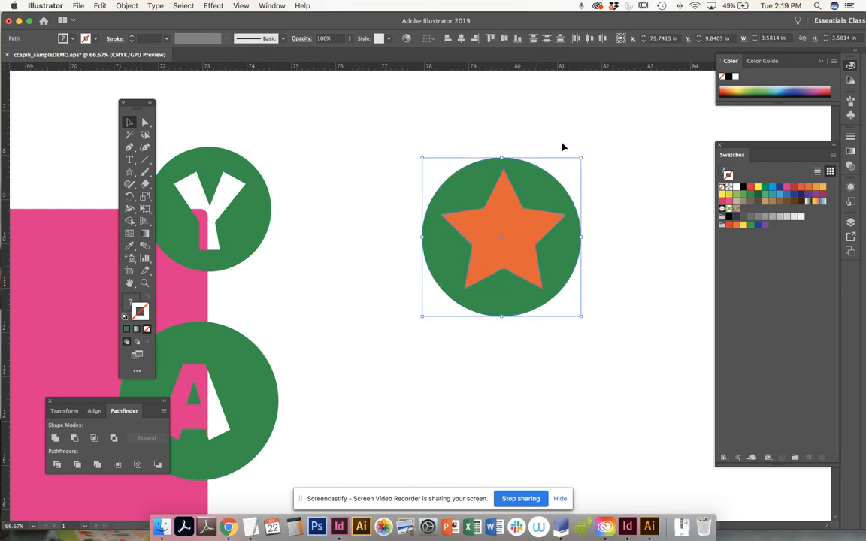
click(128, 6)
mouse_move(178, 351)
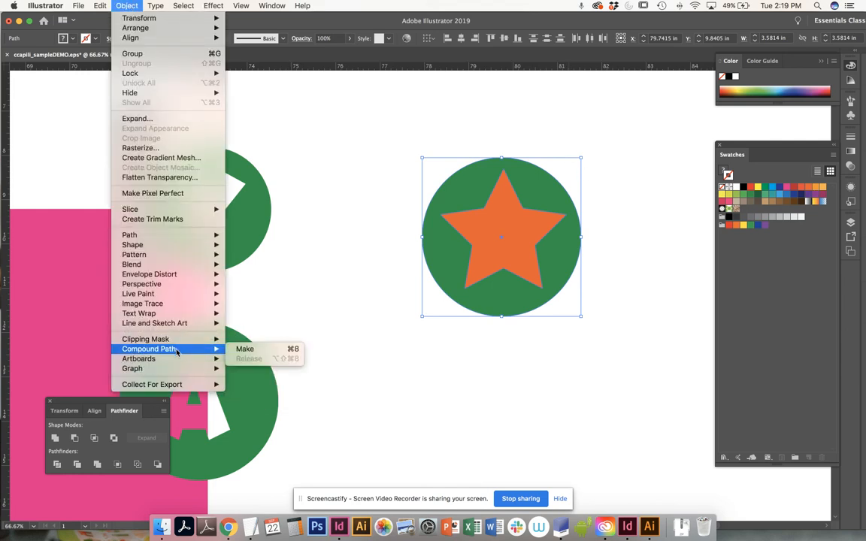
click(244, 350)
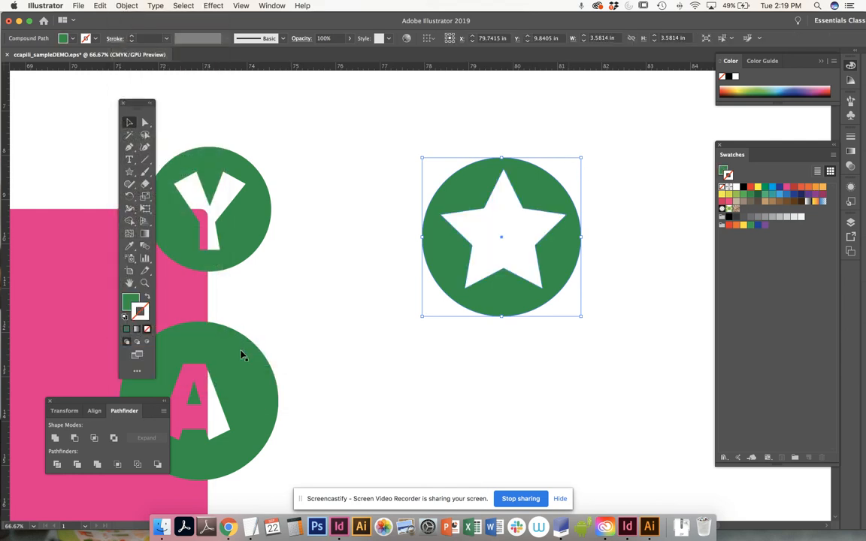
Fill the circle with the star cut-out with light orange.
scroll(321, 304, left, 3)
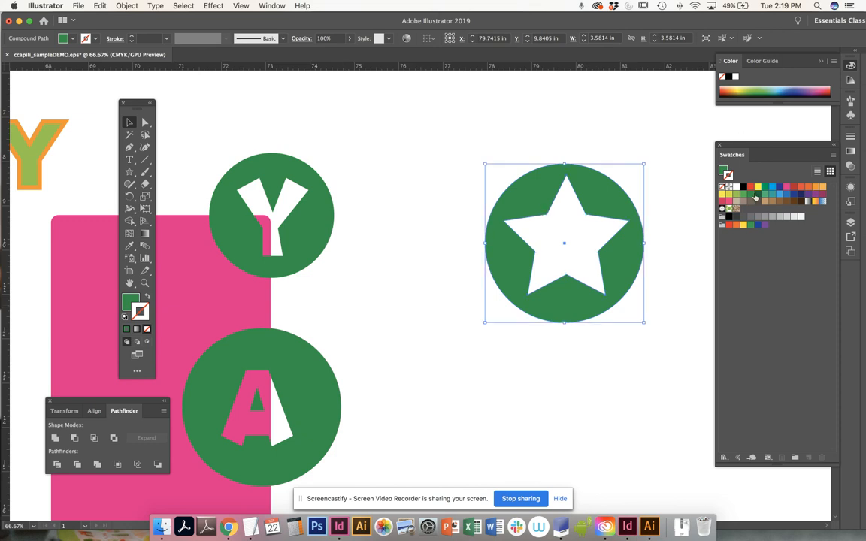
key(c)
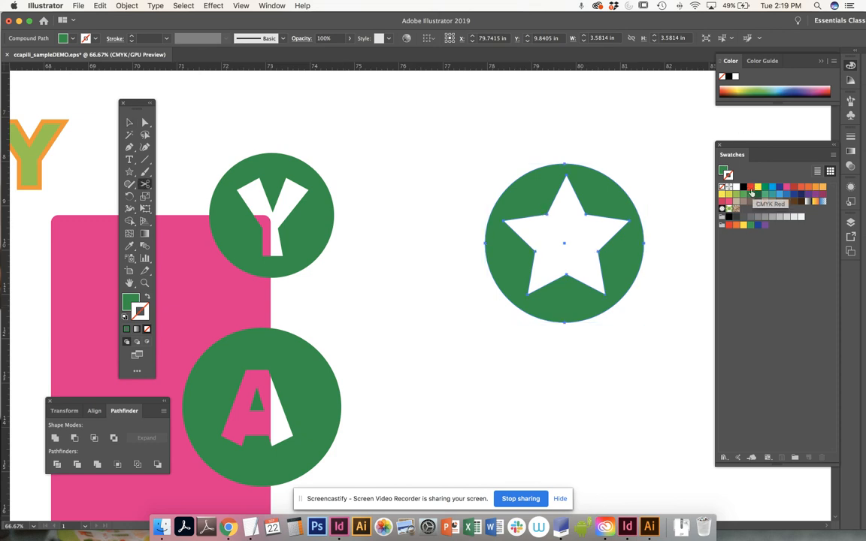
click(129, 305)
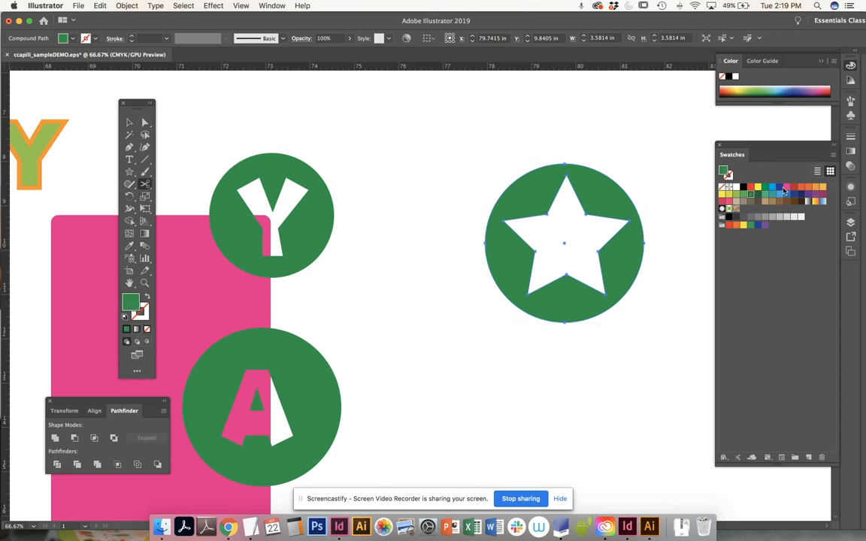
click(765, 187)
click(816, 187)
Move the orange star circle closer to the pink rectangle, just right of the Y and A circles.
key(super+minus)
key(super+minus)
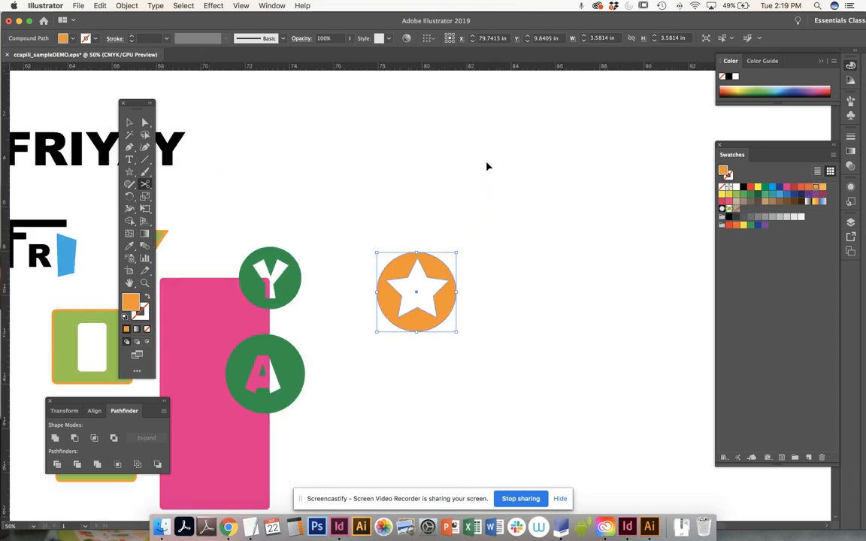
drag(344, 185, 553, 137)
click(128, 122)
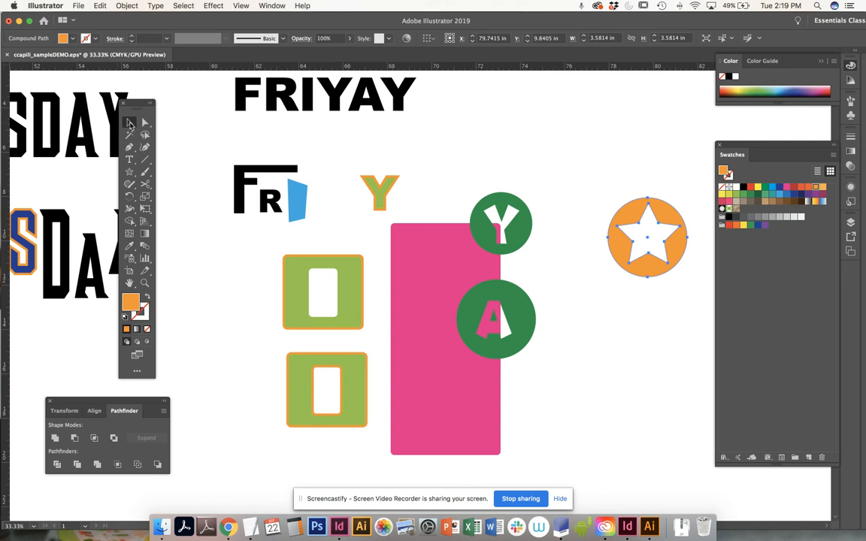
drag(612, 211, 566, 246)
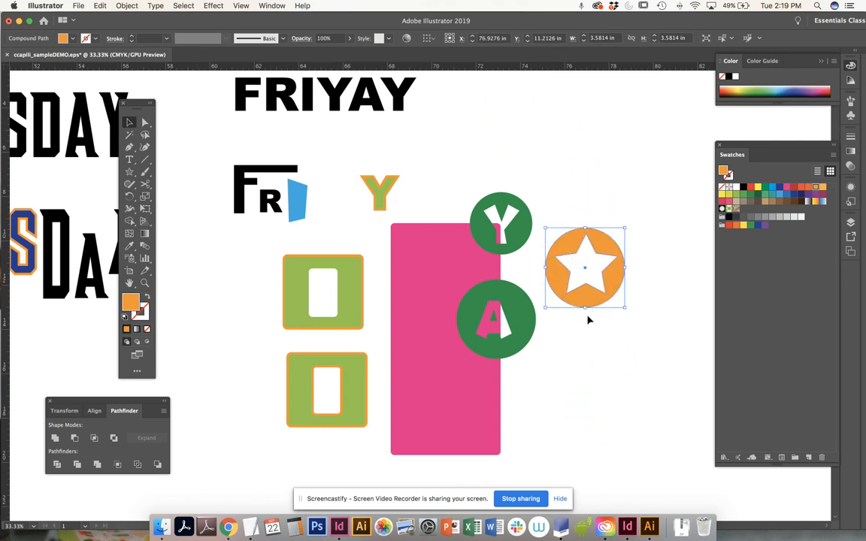
Move the letter A circle off the pink rectangle to the empty area below the orange star circle.
key(super+equal)
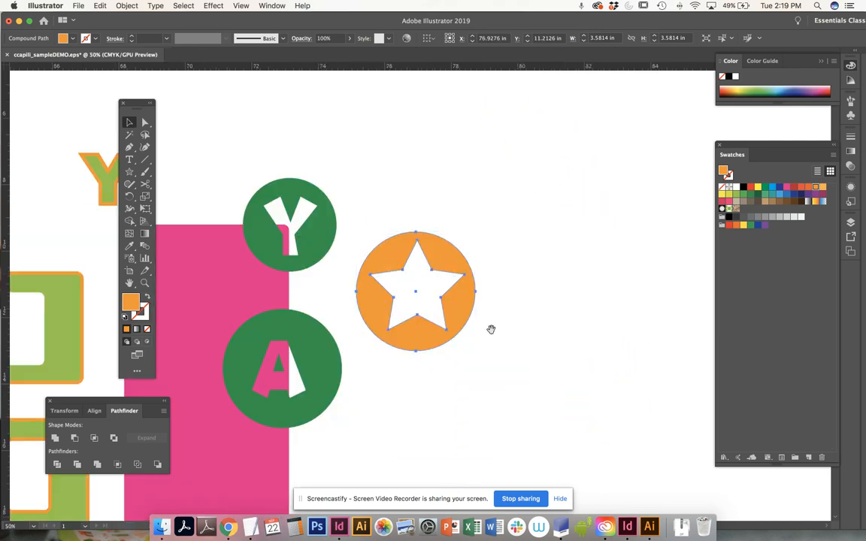
drag(201, 394, 431, 294)
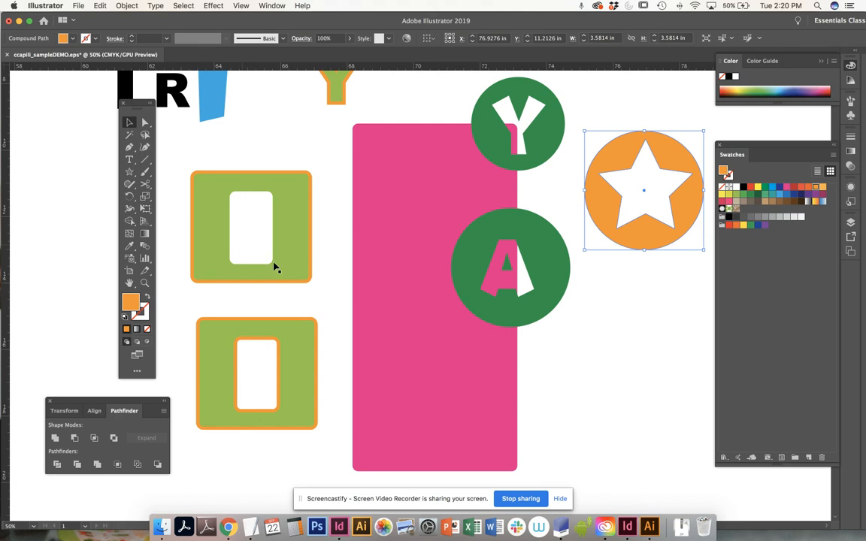
mouse_move(560, 268)
mouse_down()
mouse_move(599, 362)
mouse_move(614, 372)
mouse_move(614, 325)
mouse_move(636, 323)
mouse_move(556, 338)
mouse_move(618, 341)
mouse_up()
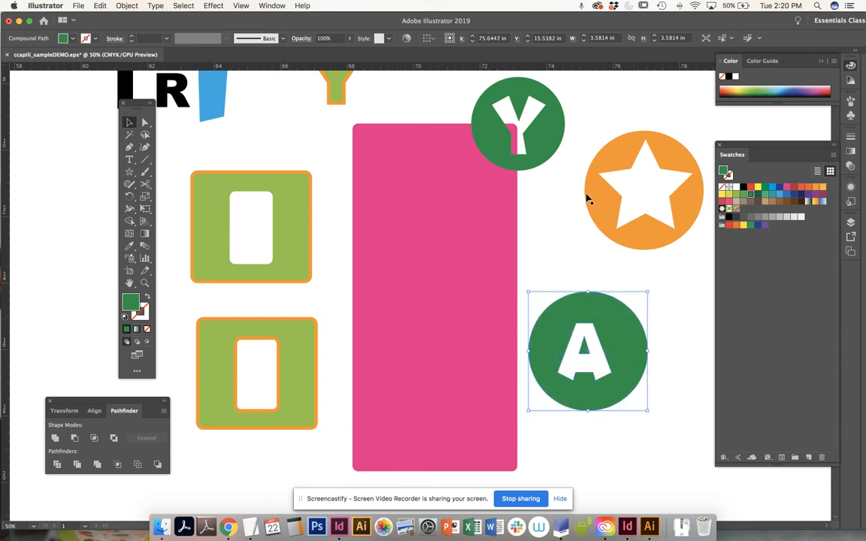
mouse_move(547, 130)
mouse_down()
mouse_move(581, 190)
mouse_move(589, 106)
mouse_move(597, 112)
mouse_move(526, 114)
mouse_move(571, 218)
mouse_move(542, 248)
mouse_move(544, 236)
mouse_move(514, 232)
mouse_move(561, 233)
mouse_move(425, 86)
mouse_move(469, 195)
mouse_move(470, 217)
mouse_move(481, 205)
mouse_move(529, 209)
mouse_move(587, 144)
mouse_move(544, 238)
mouse_move(550, 253)
mouse_move(603, 135)
mouse_move(551, 145)
mouse_up()
click(609, 111)
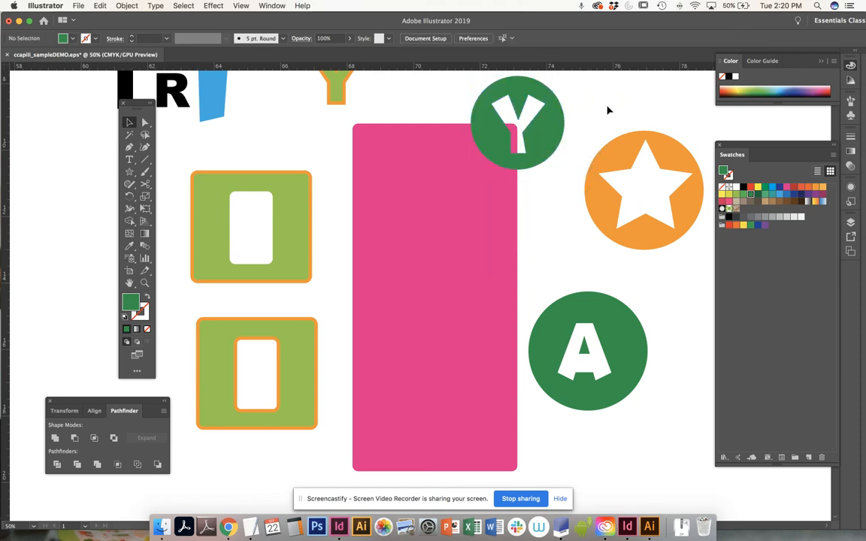
Save the document in its existing EPS format.
drag(600, 105, 576, 124)
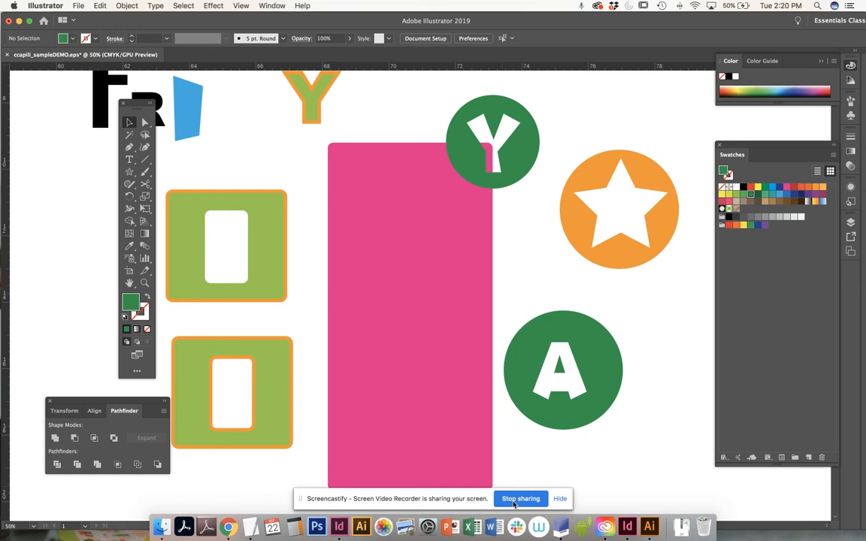
key(super+s)
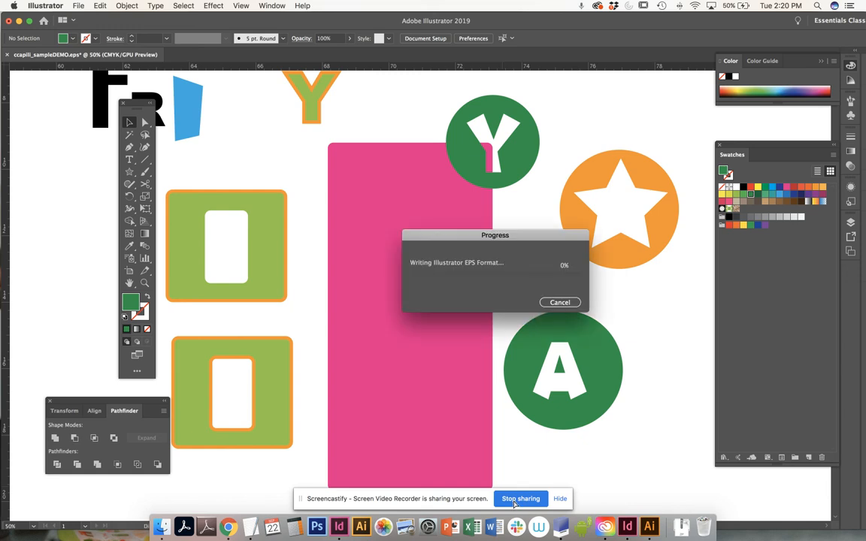